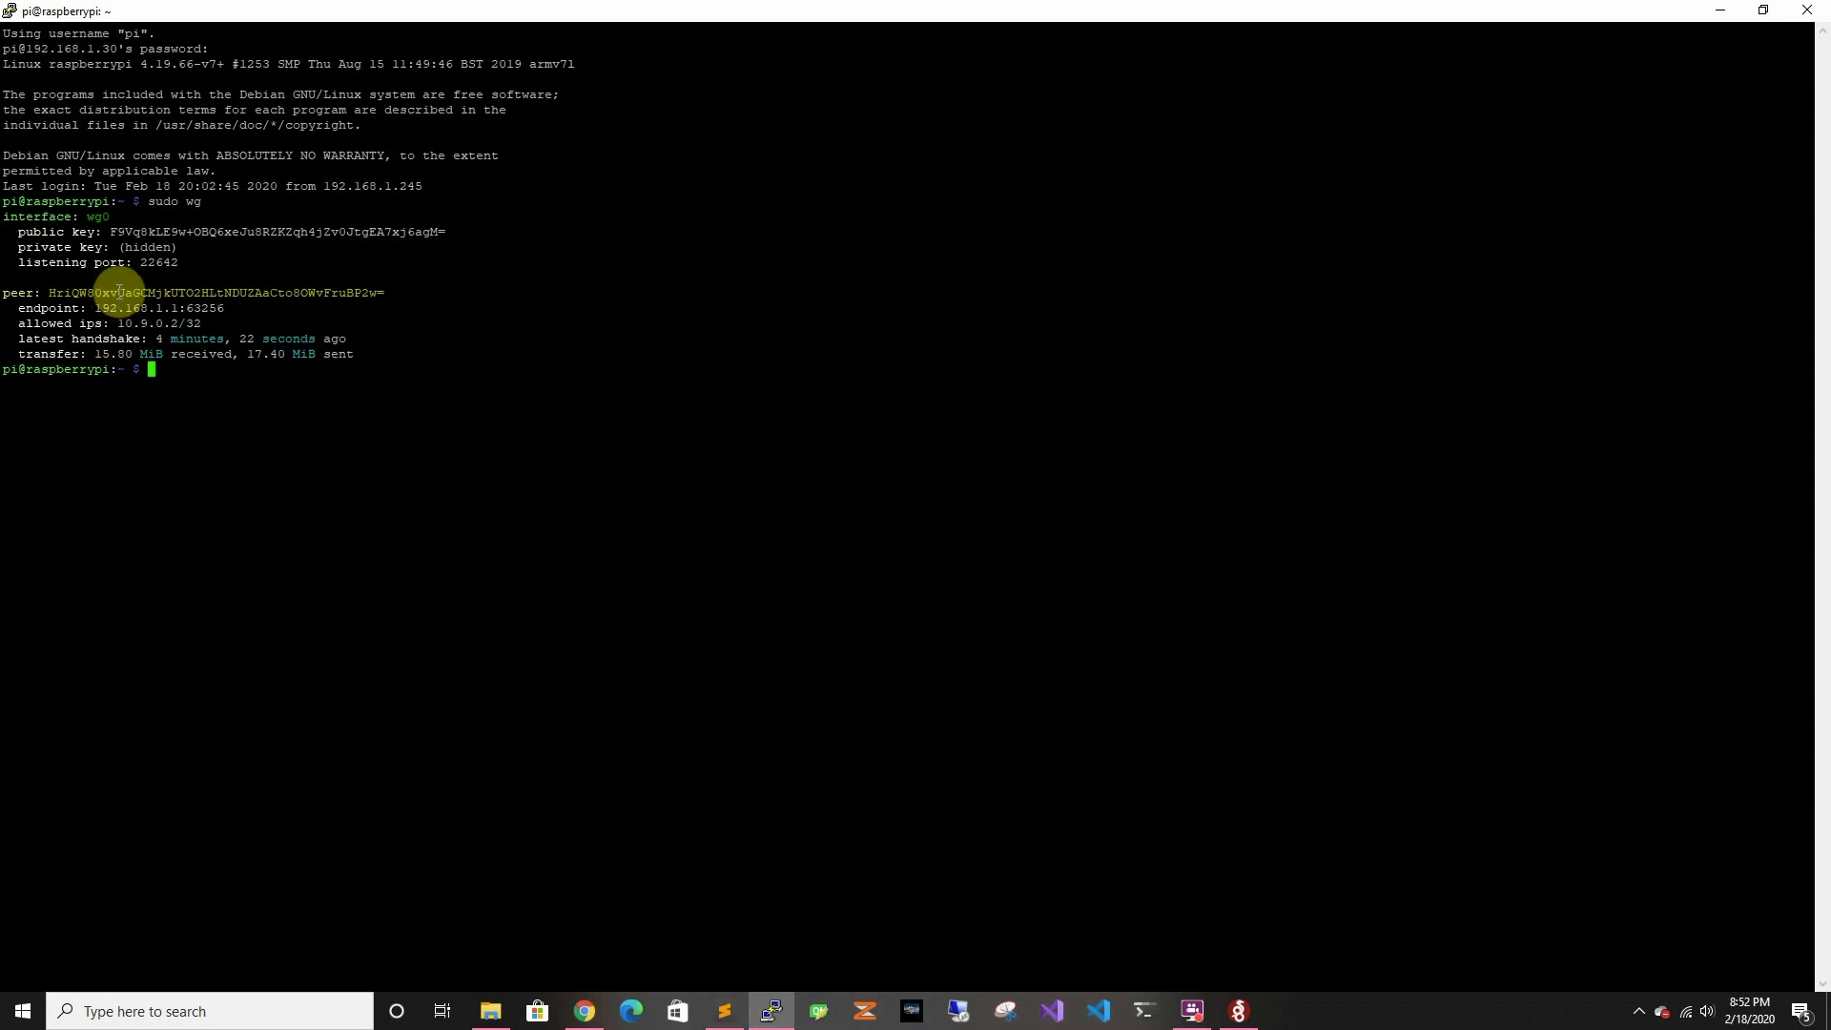
- Create an empty WireGuard tunnel and add address 10.9.0.2/32, DNS 1.1.1.1, the server's public key, AllowedIPs 0.0.0.0/0 and endpoint 104.232.117.114:22642
{"action": "left_click", "coordinate": [1722, 14]}
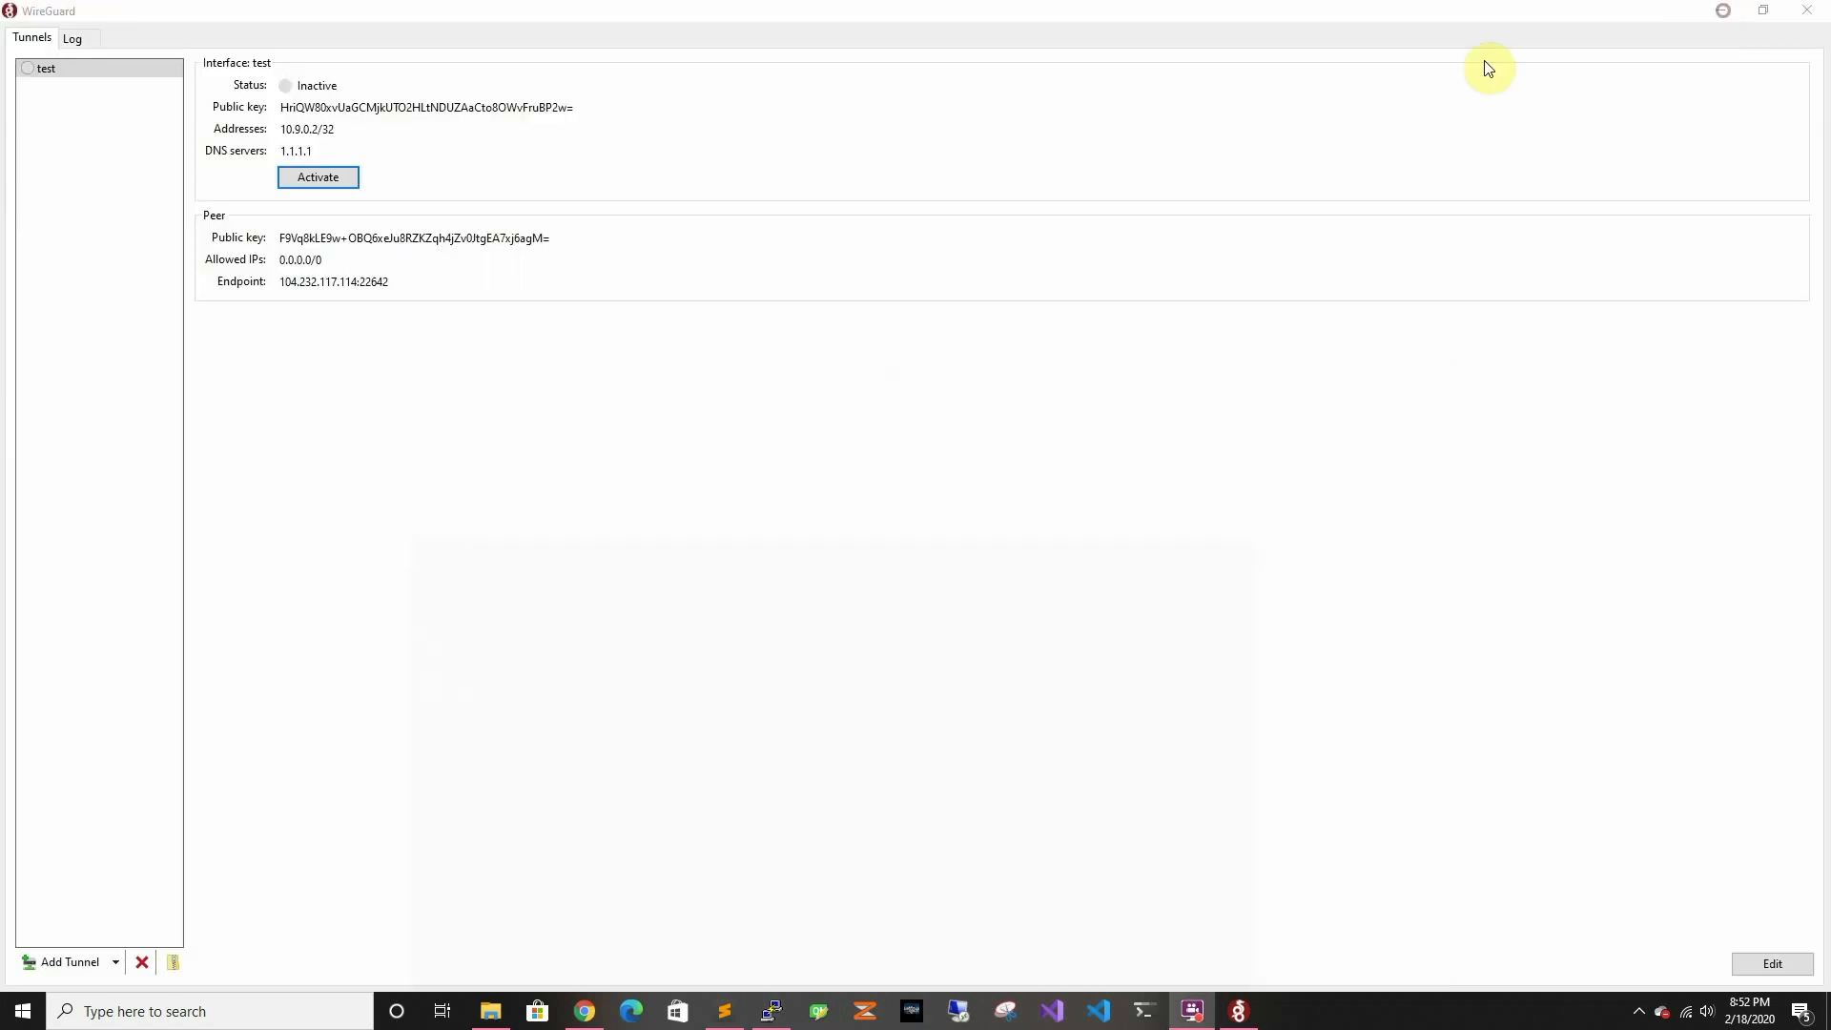
{"action": "left_click", "coordinate": [116, 962]}
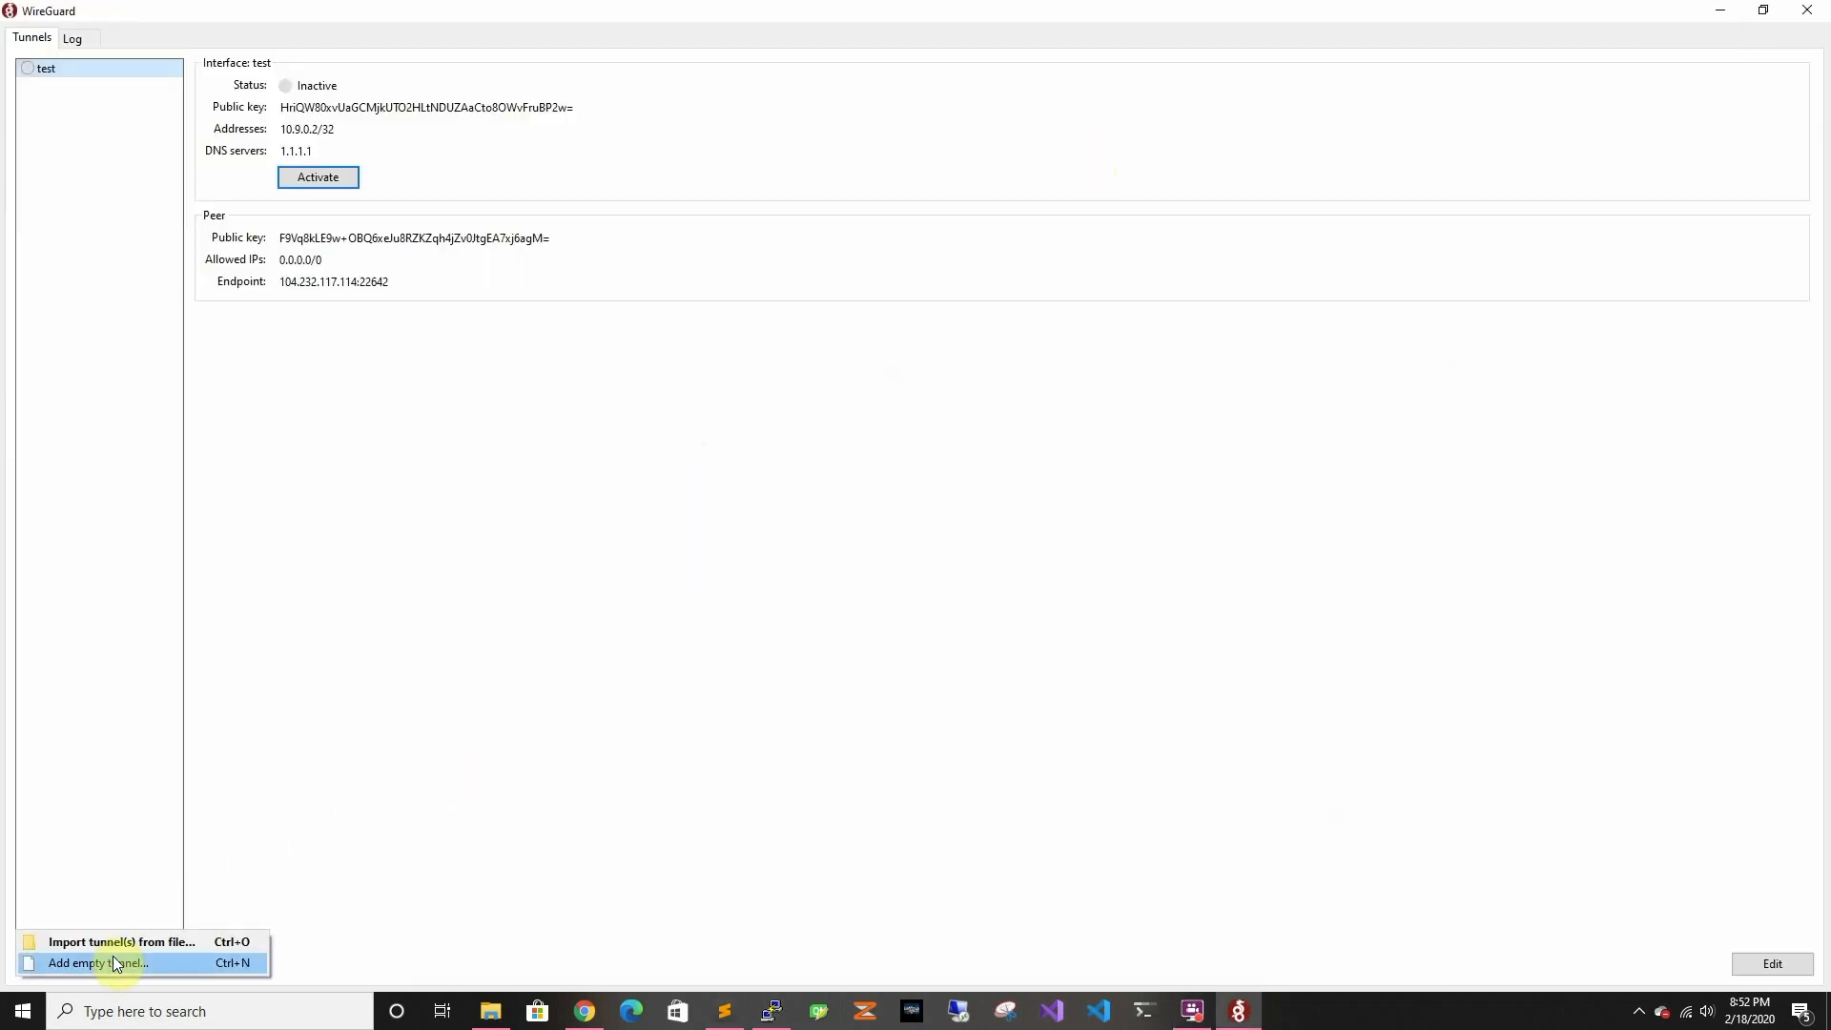
{"action": "left_click", "coordinate": [113, 965]}
{"action": "left_click", "coordinate": [810, 483]}
{"action": "type", "text": "Address = 10.9.0.2/32 DNS = 1.1.1.1  [Peer] PublicKey = F9Vq8kLE9w+OBQ6xeJu8RZKZqh4jZv0JtgEA7xj6agM= AllowedIPs = 0.0.0.0/0 Endpoint = 104.232.117.114:22642"}
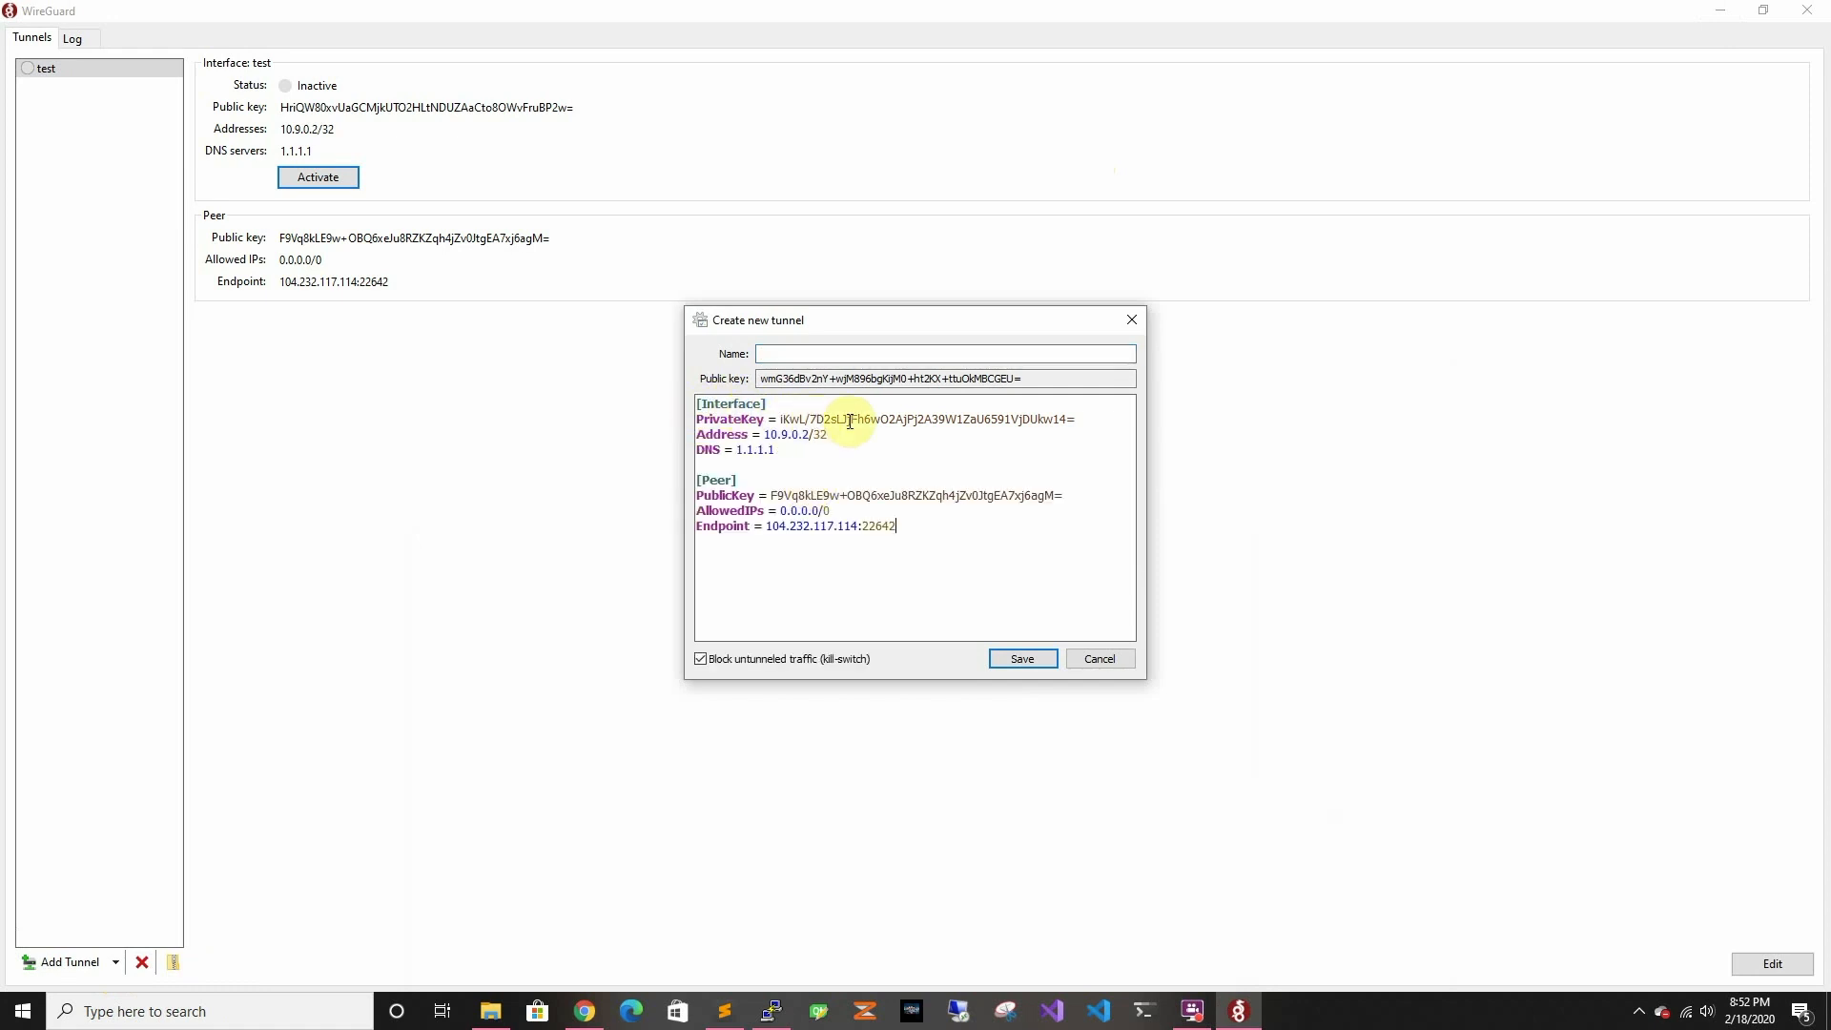
- Name the new tunnel peer2 and change its interface address to 10.9.0.3/32
{"action": "left_click", "coordinate": [782, 355]}
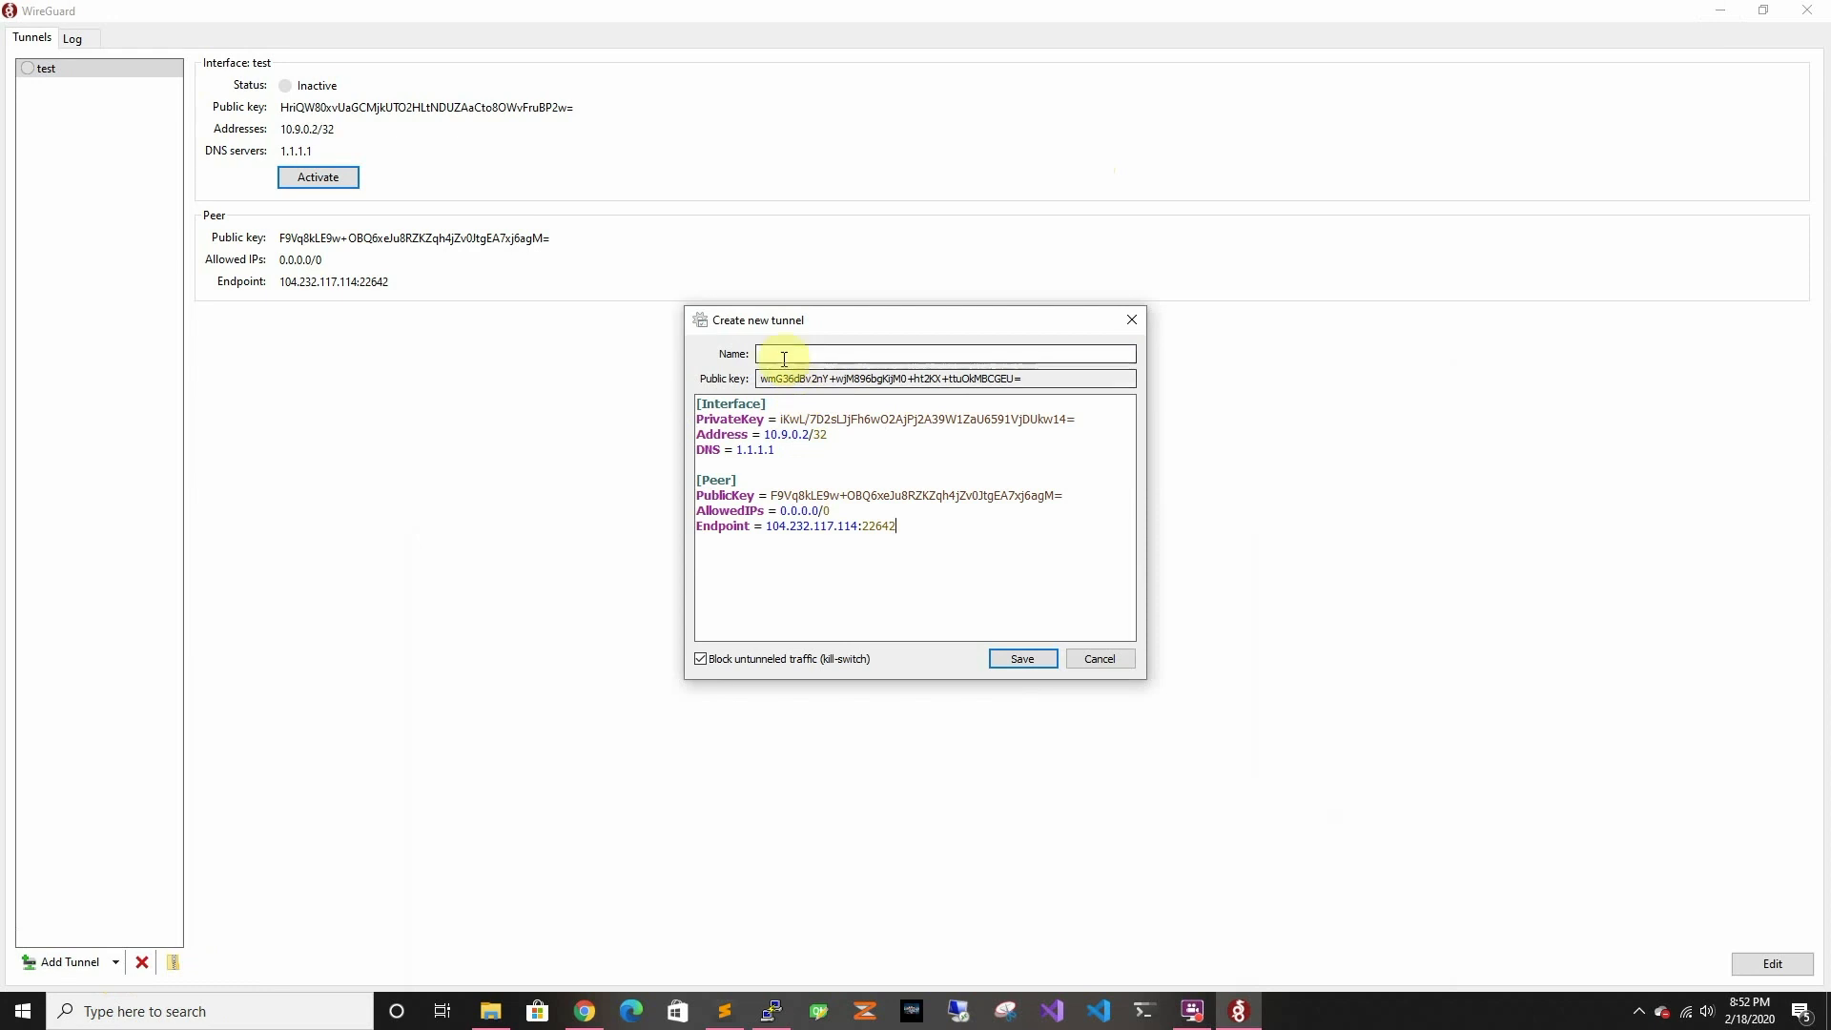
{"action": "type", "text": "c"}
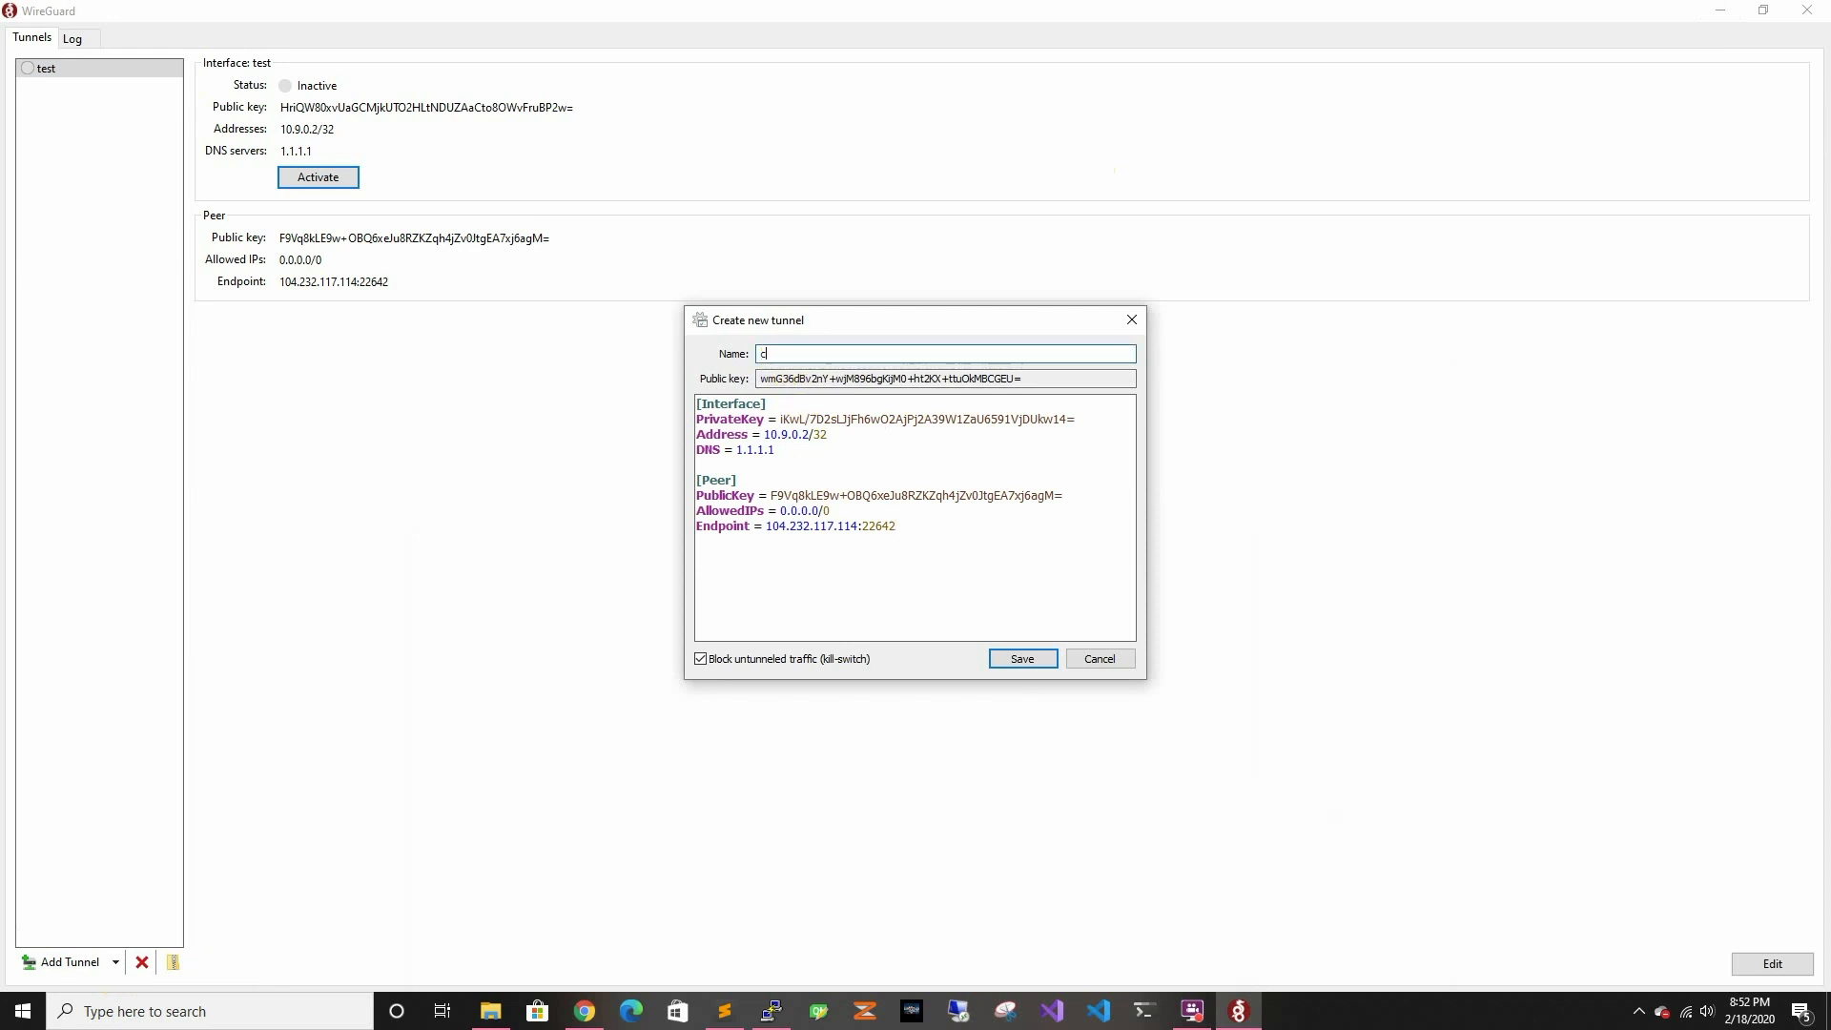
{"action": "type", "text": "pep"}
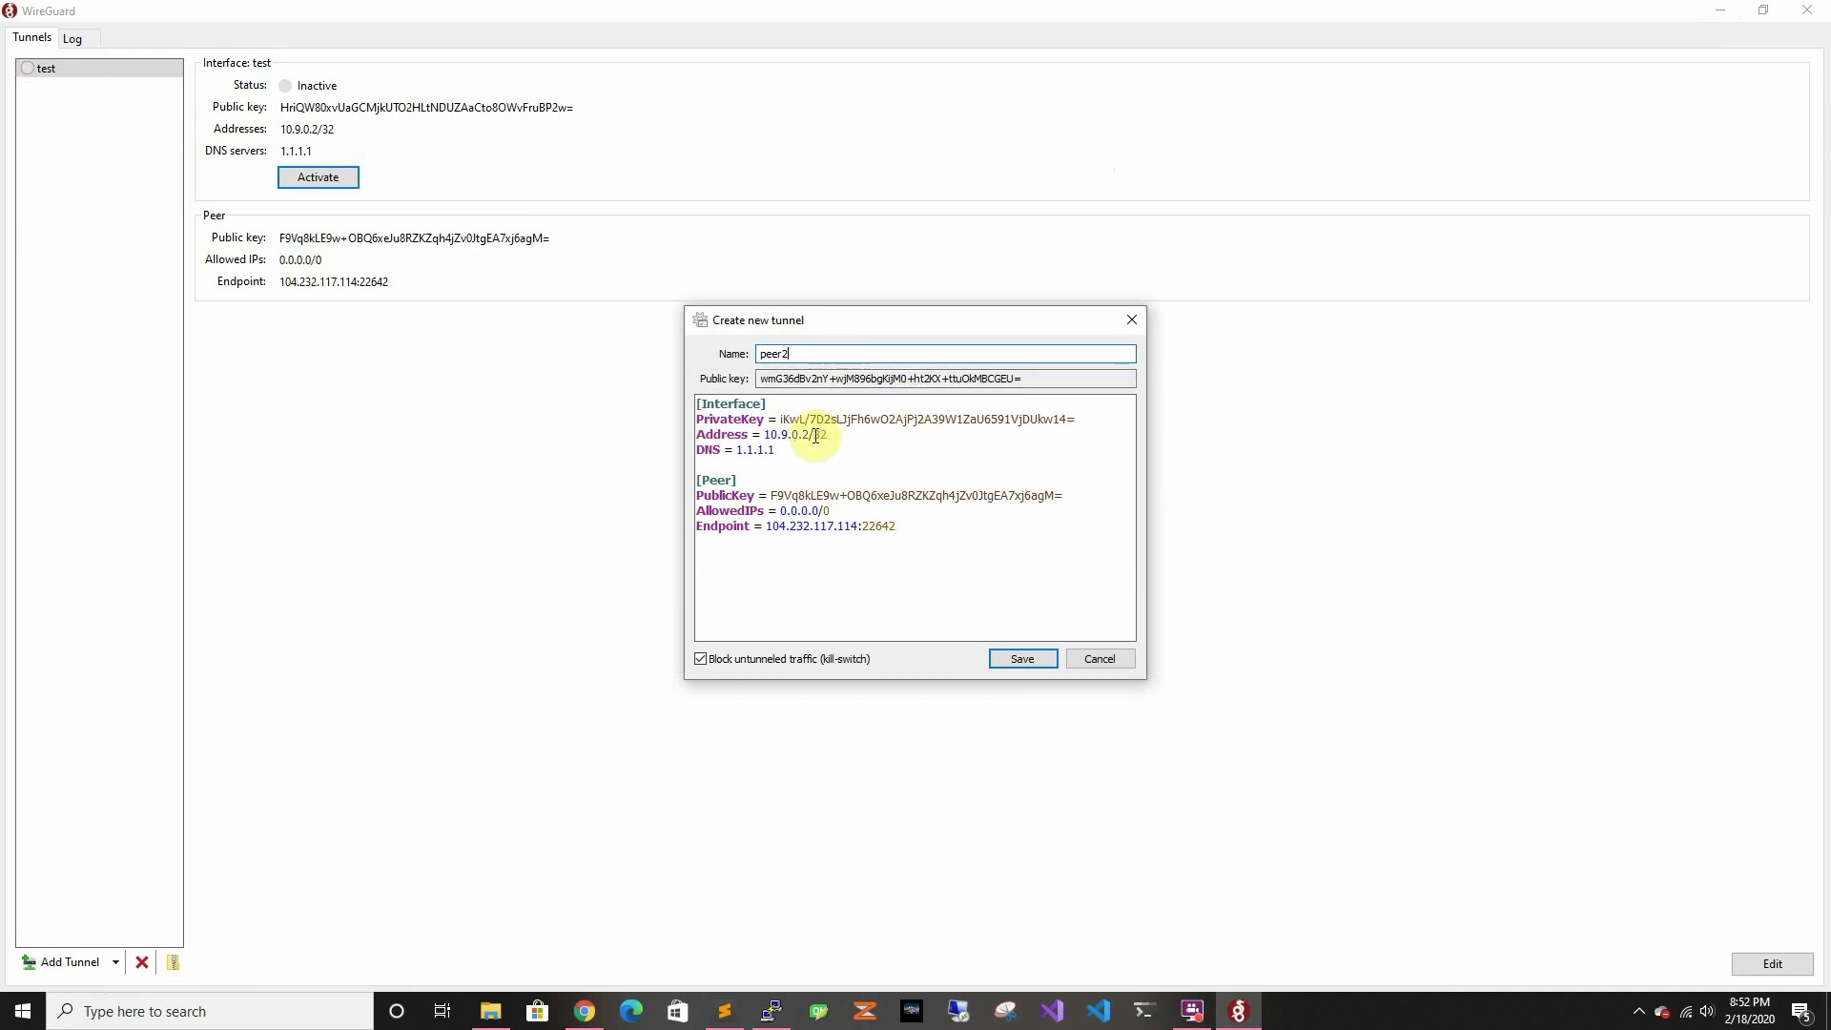
{"action": "key", "text": "BackSpace"}
{"action": "type", "text": "3"}
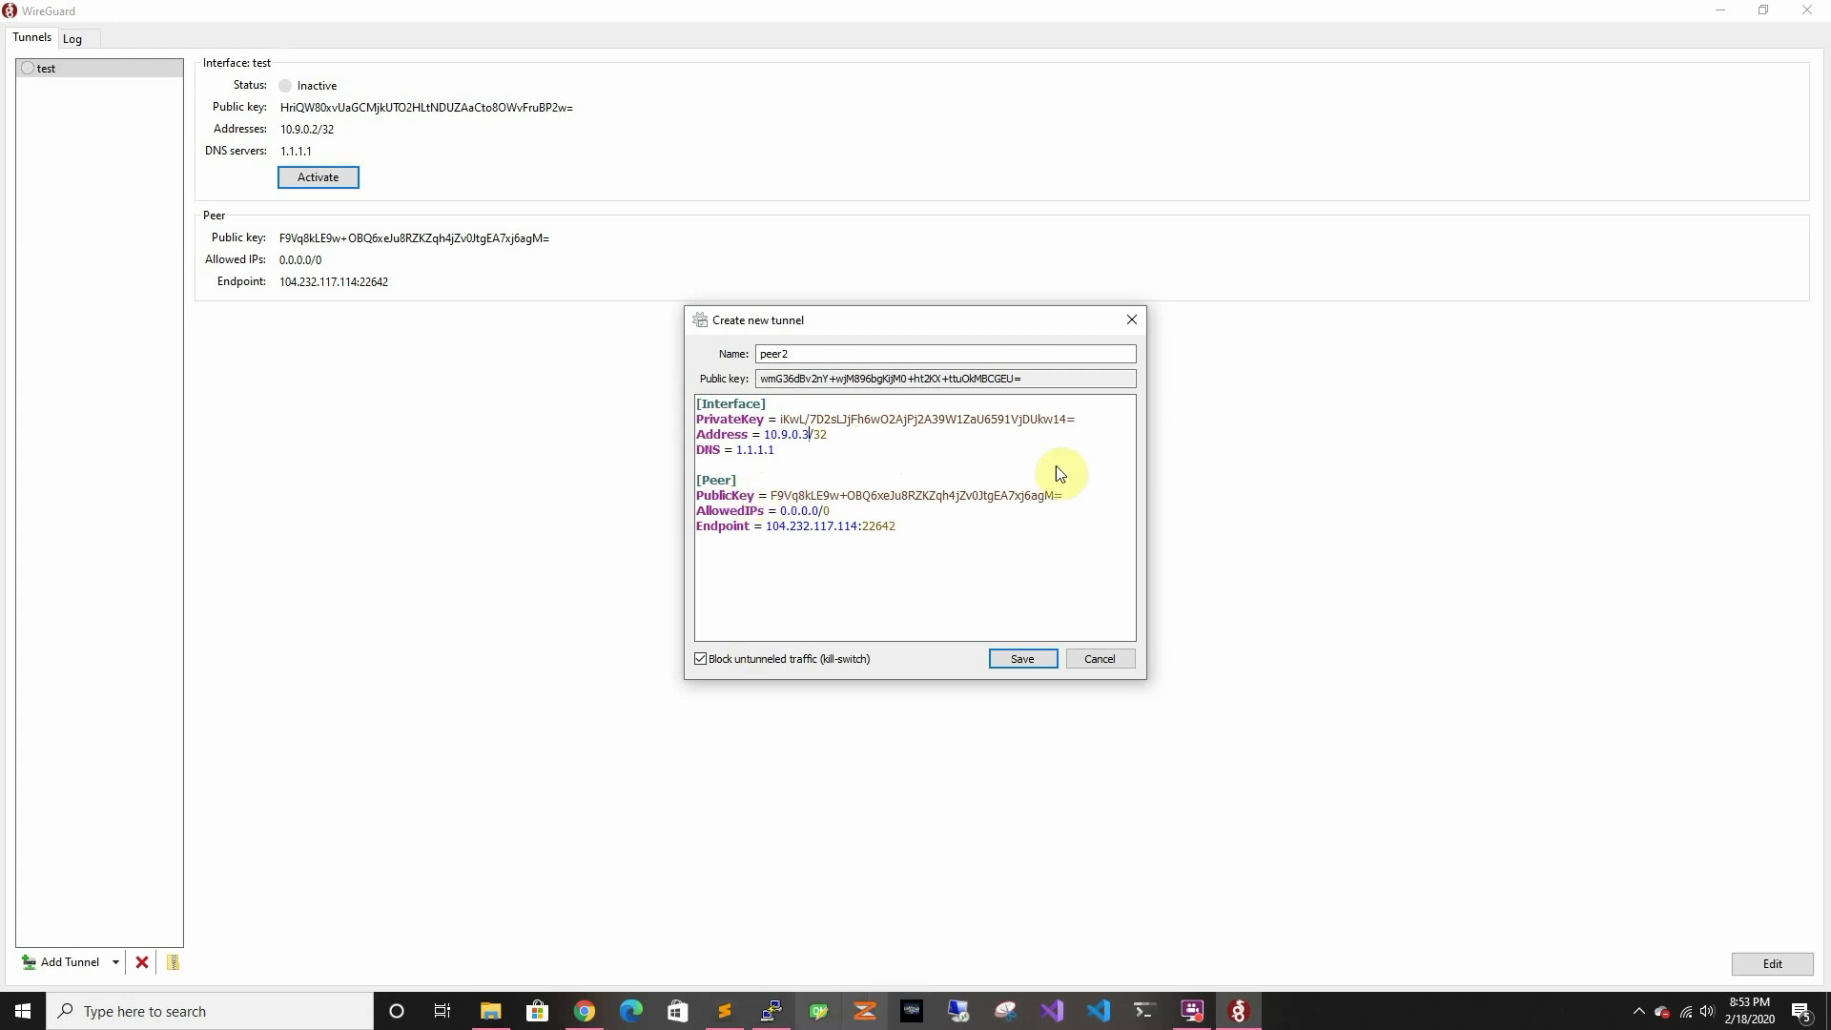
- Arrange the tunnel creation dialog and the Raspberry Pi terminal side by side to compare the server and client settings
{"action": "left_click_drag", "start_coordinate": [879, 320], "coordinate": [1830, 472]}
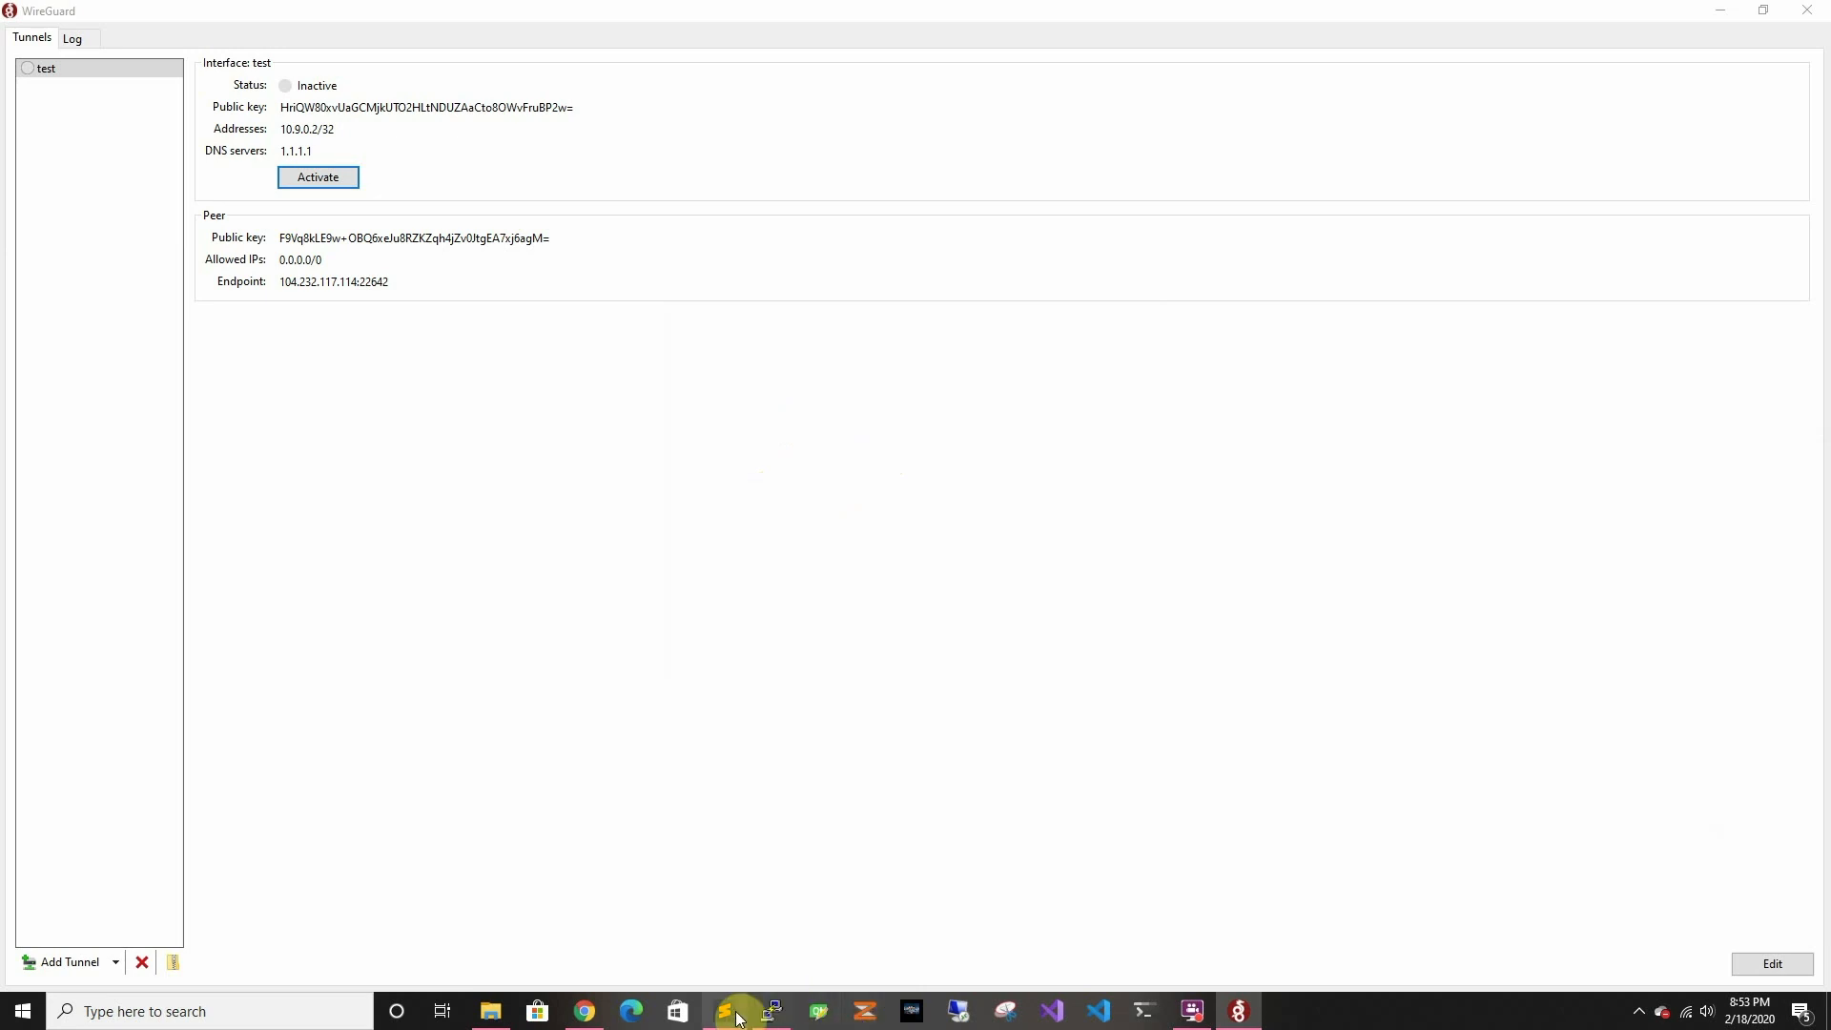
{"action": "left_click", "coordinate": [770, 1011]}
{"action": "left_click_drag", "start_coordinate": [1246, 370], "coordinate": [1364, 312]}
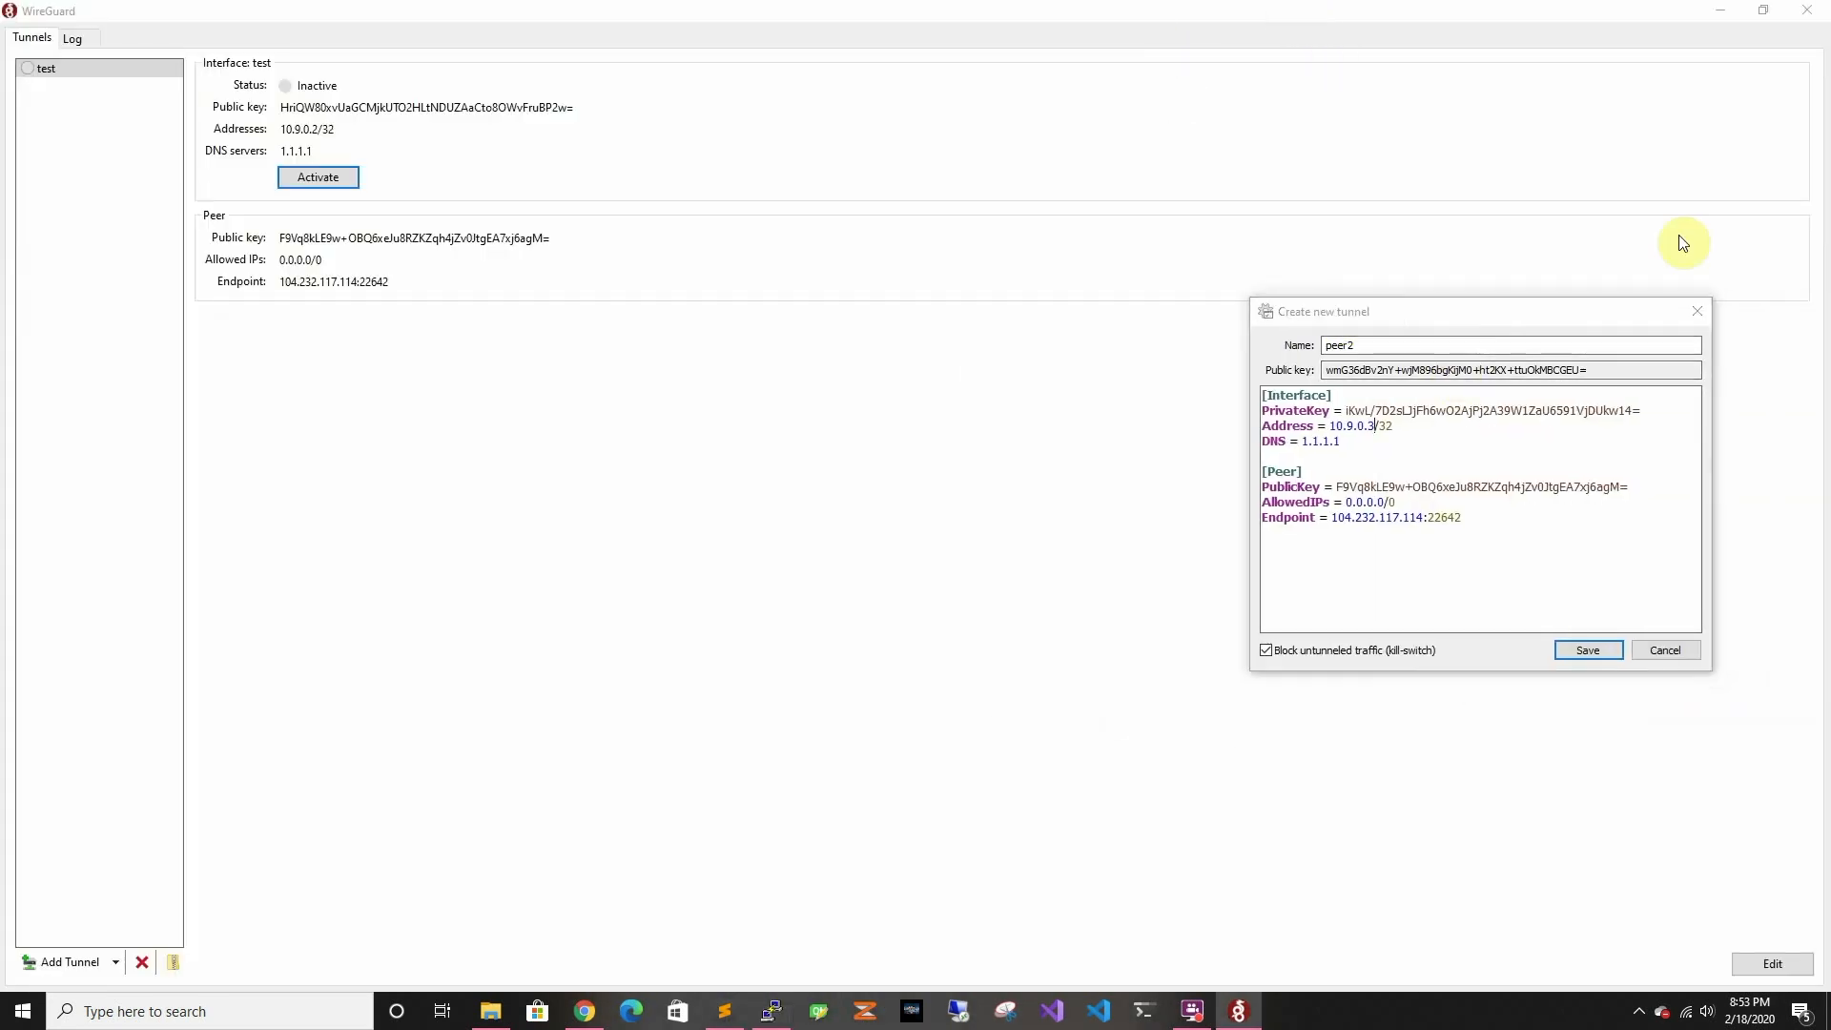
{"action": "left_click", "coordinate": [778, 996]}
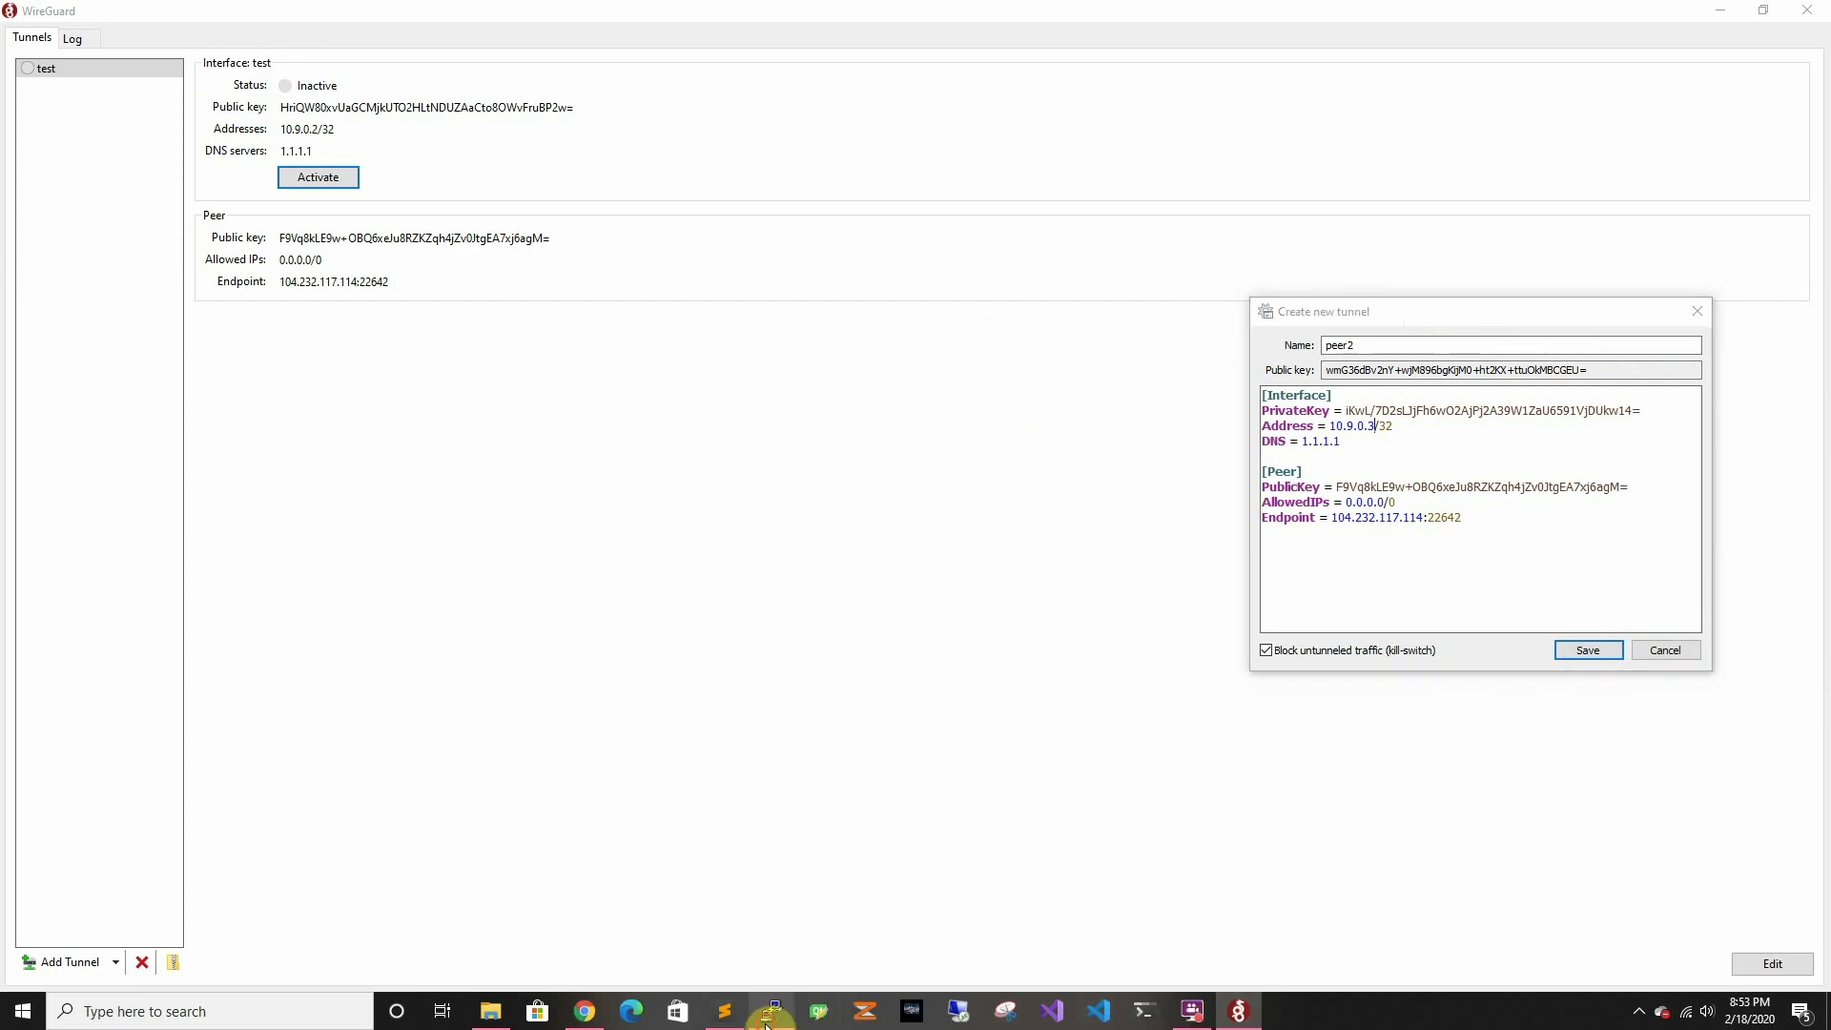
{"action": "left_click_drag", "start_coordinate": [1213, 15], "coordinate": [613, 243]}
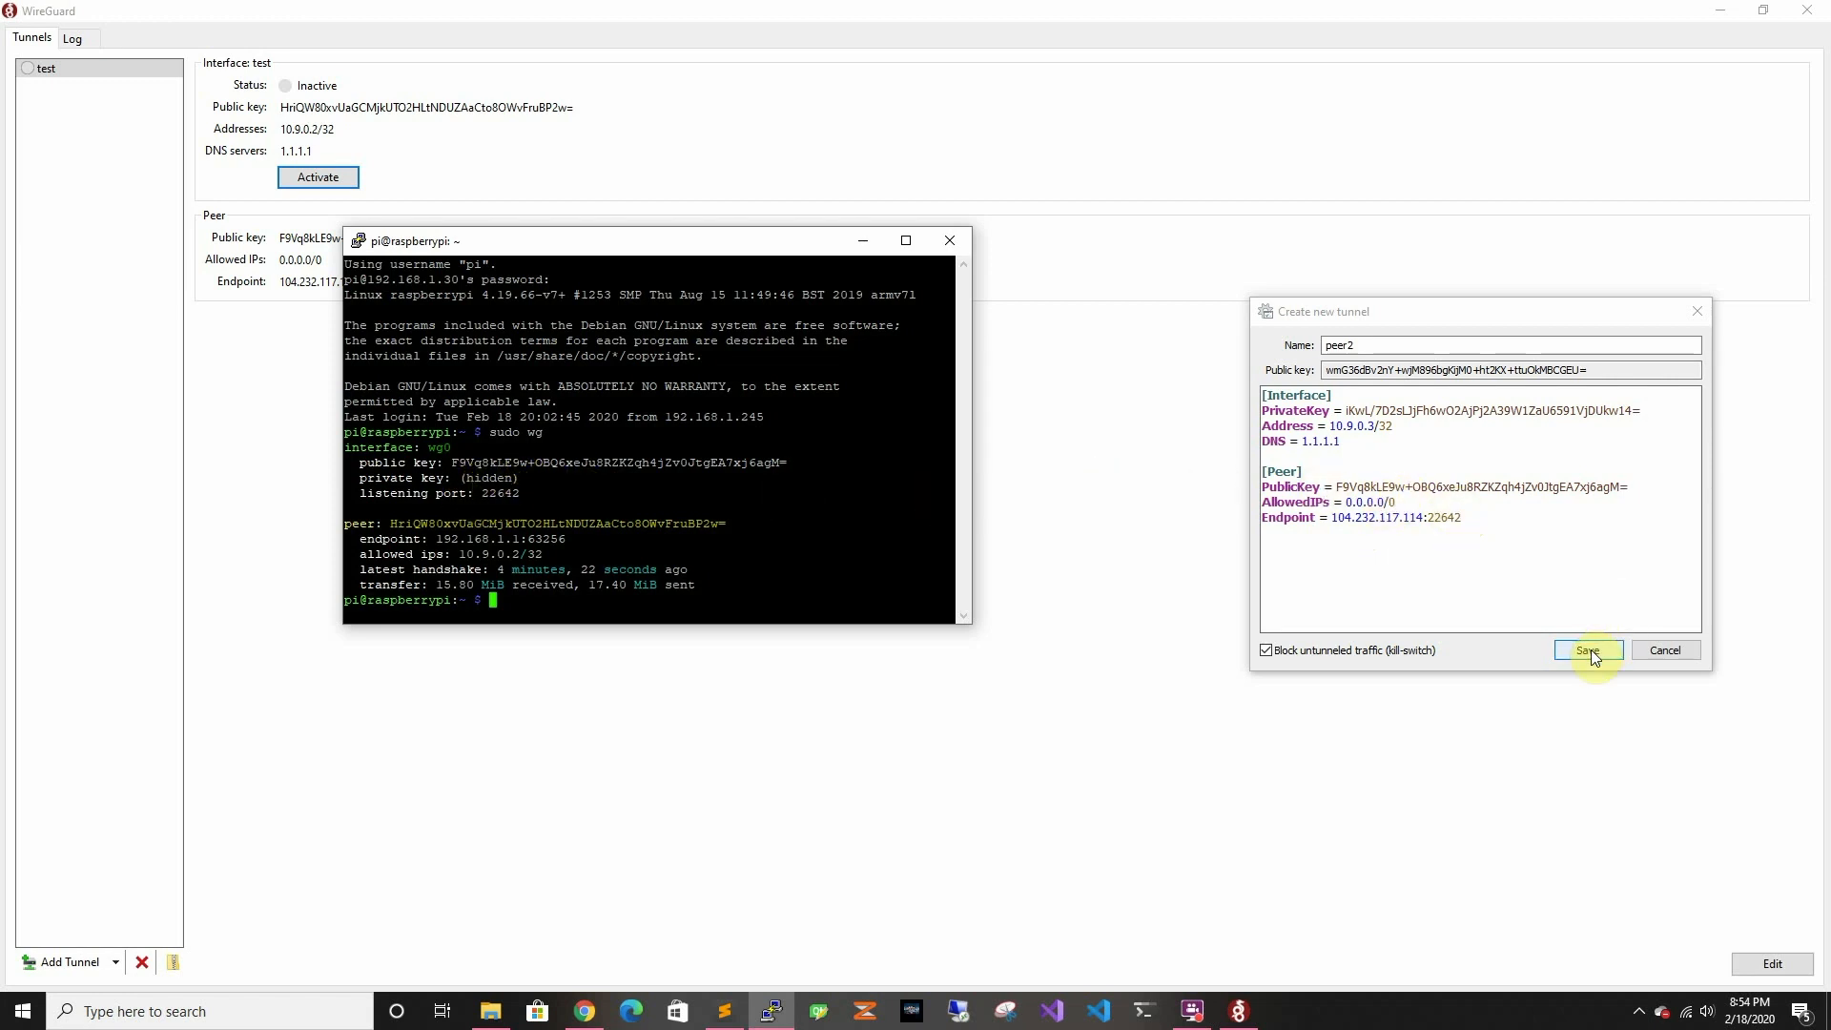
- Copy the new tunnel's generated public key for the server configuration and save the tunnel
{"action": "left_click", "coordinate": [1330, 370]}
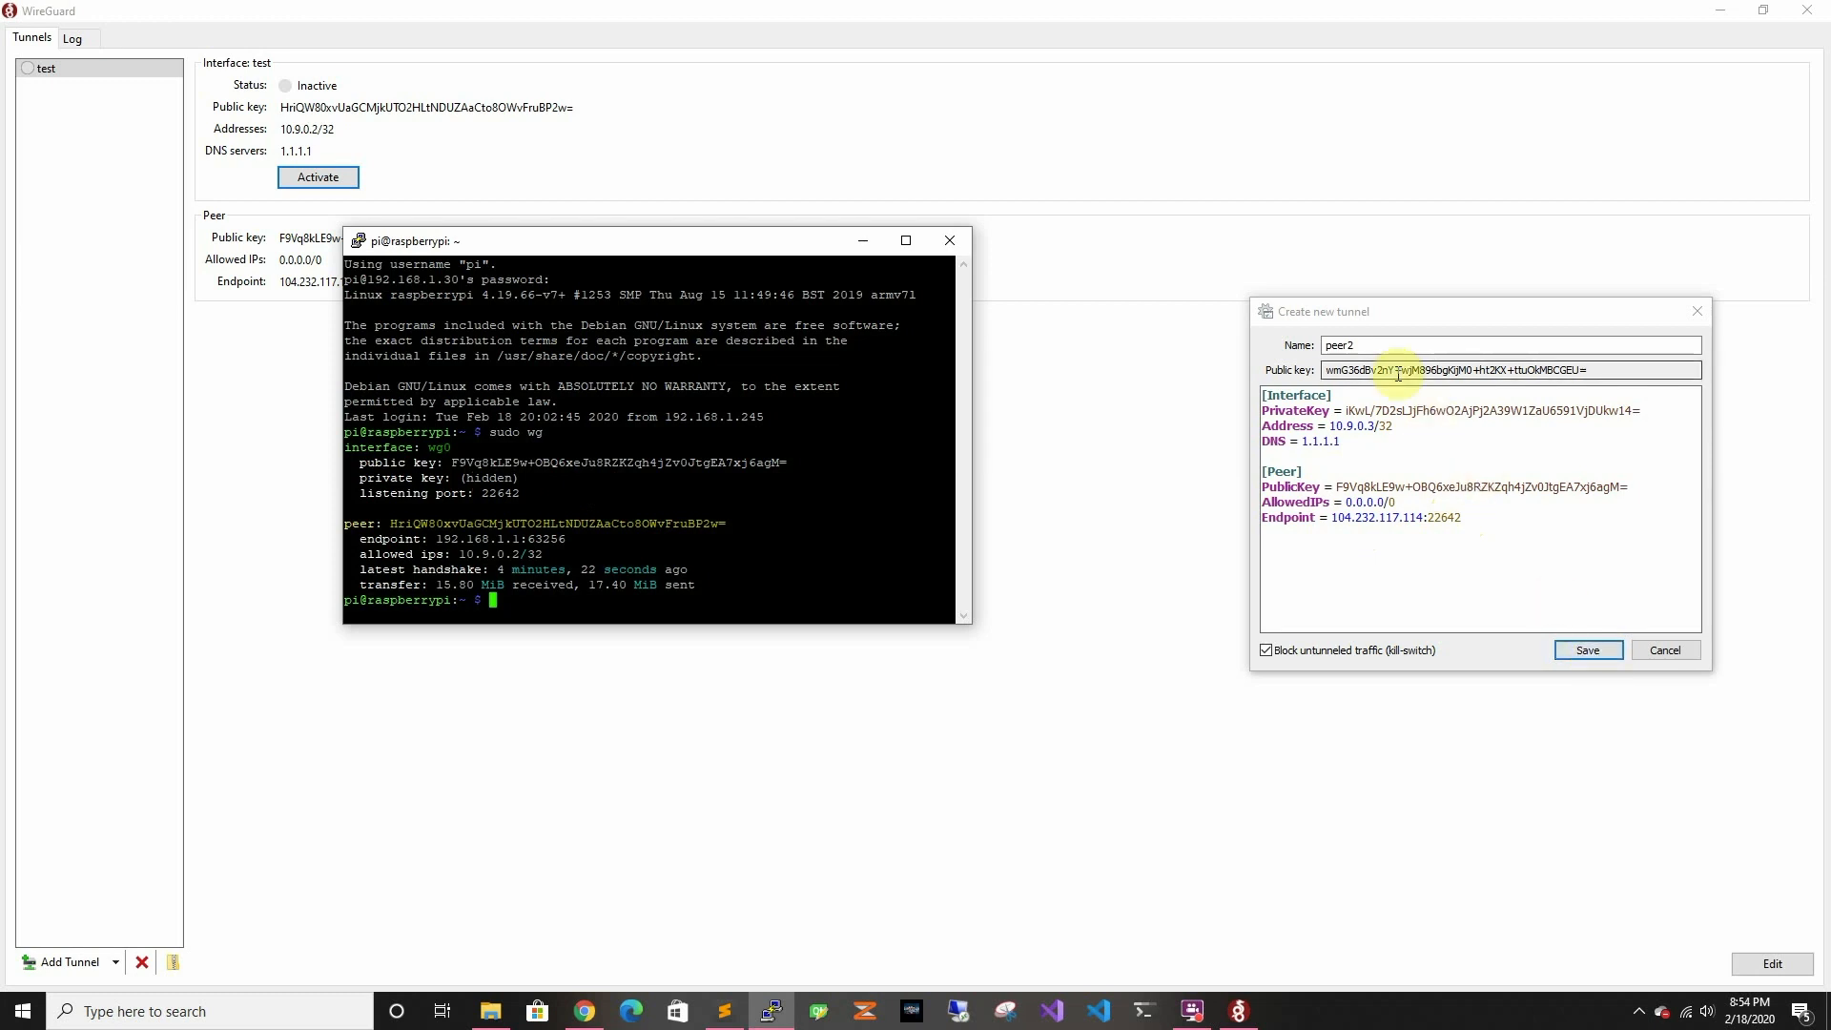
{"action": "double_click", "coordinate": [1400, 369]}
{"action": "left_click", "coordinate": [1400, 370]}
{"action": "double_click", "coordinate": [1402, 370]}
{"action": "left_click", "coordinate": [1402, 370]}
{"action": "left_click_drag", "start_coordinate": [1620, 371], "coordinate": [1268, 371]}
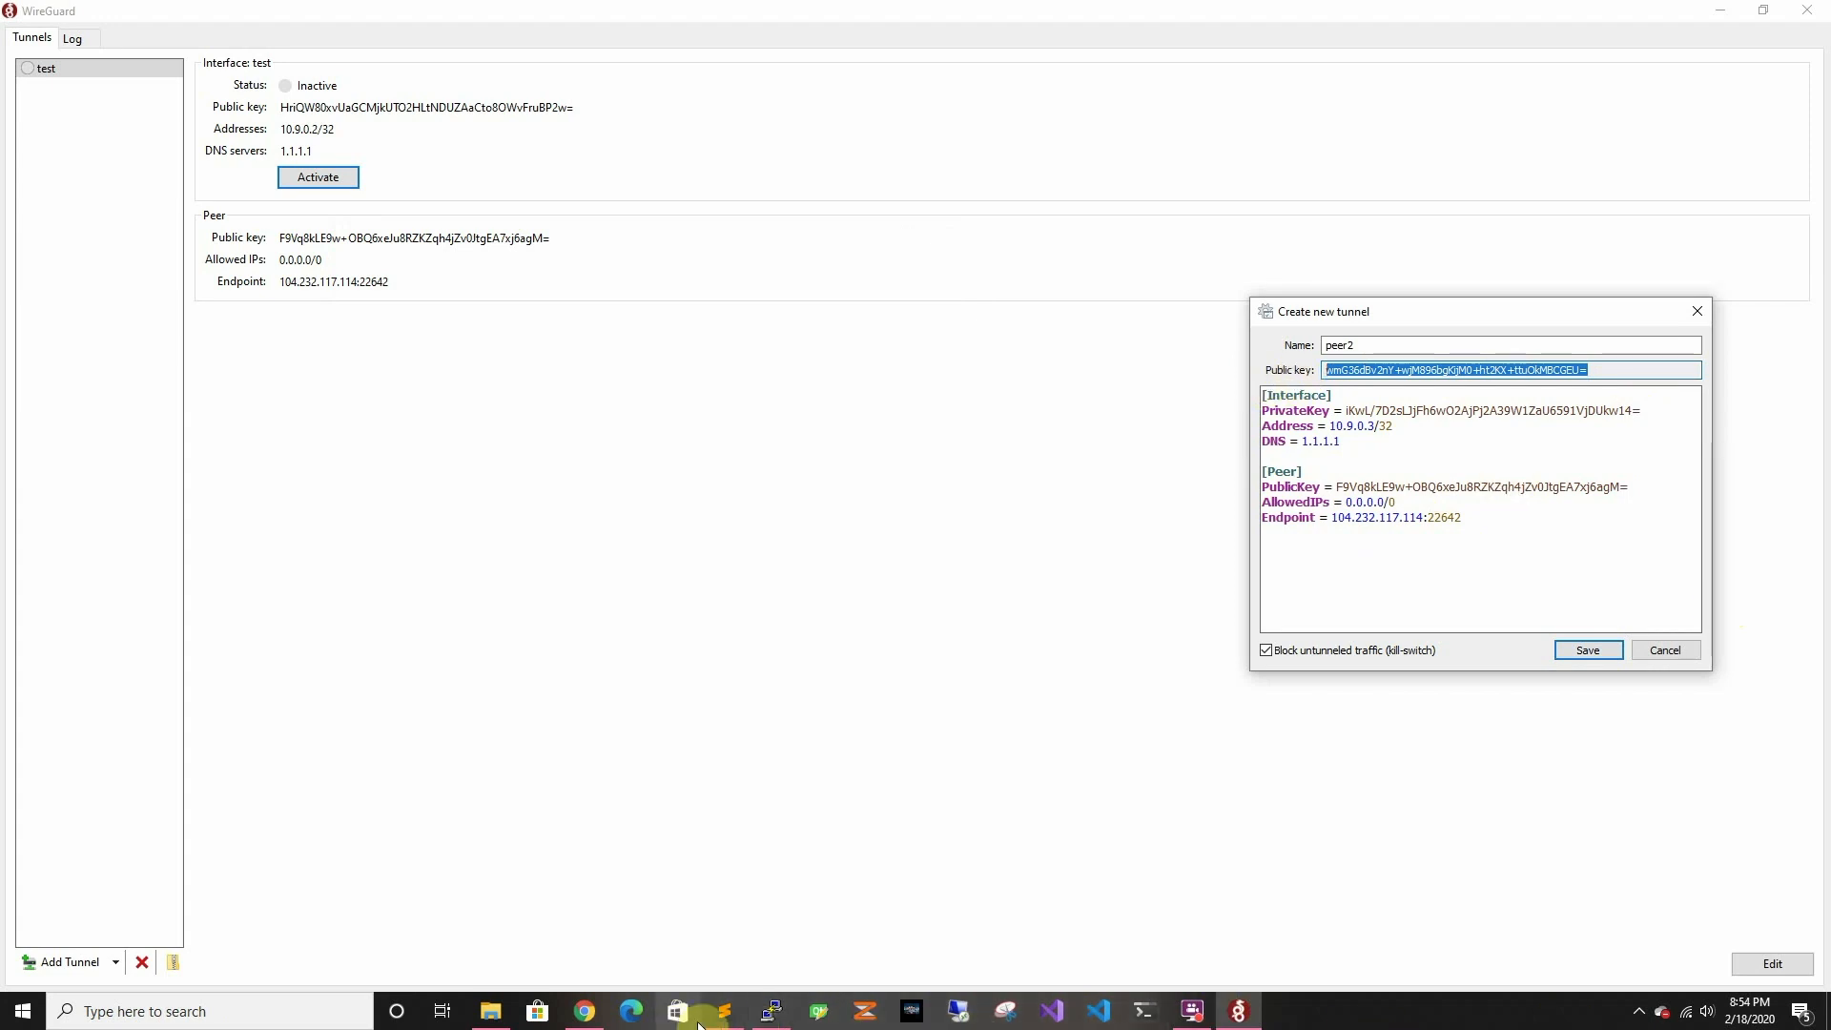
{"action": "left_click", "coordinate": [725, 1011]}
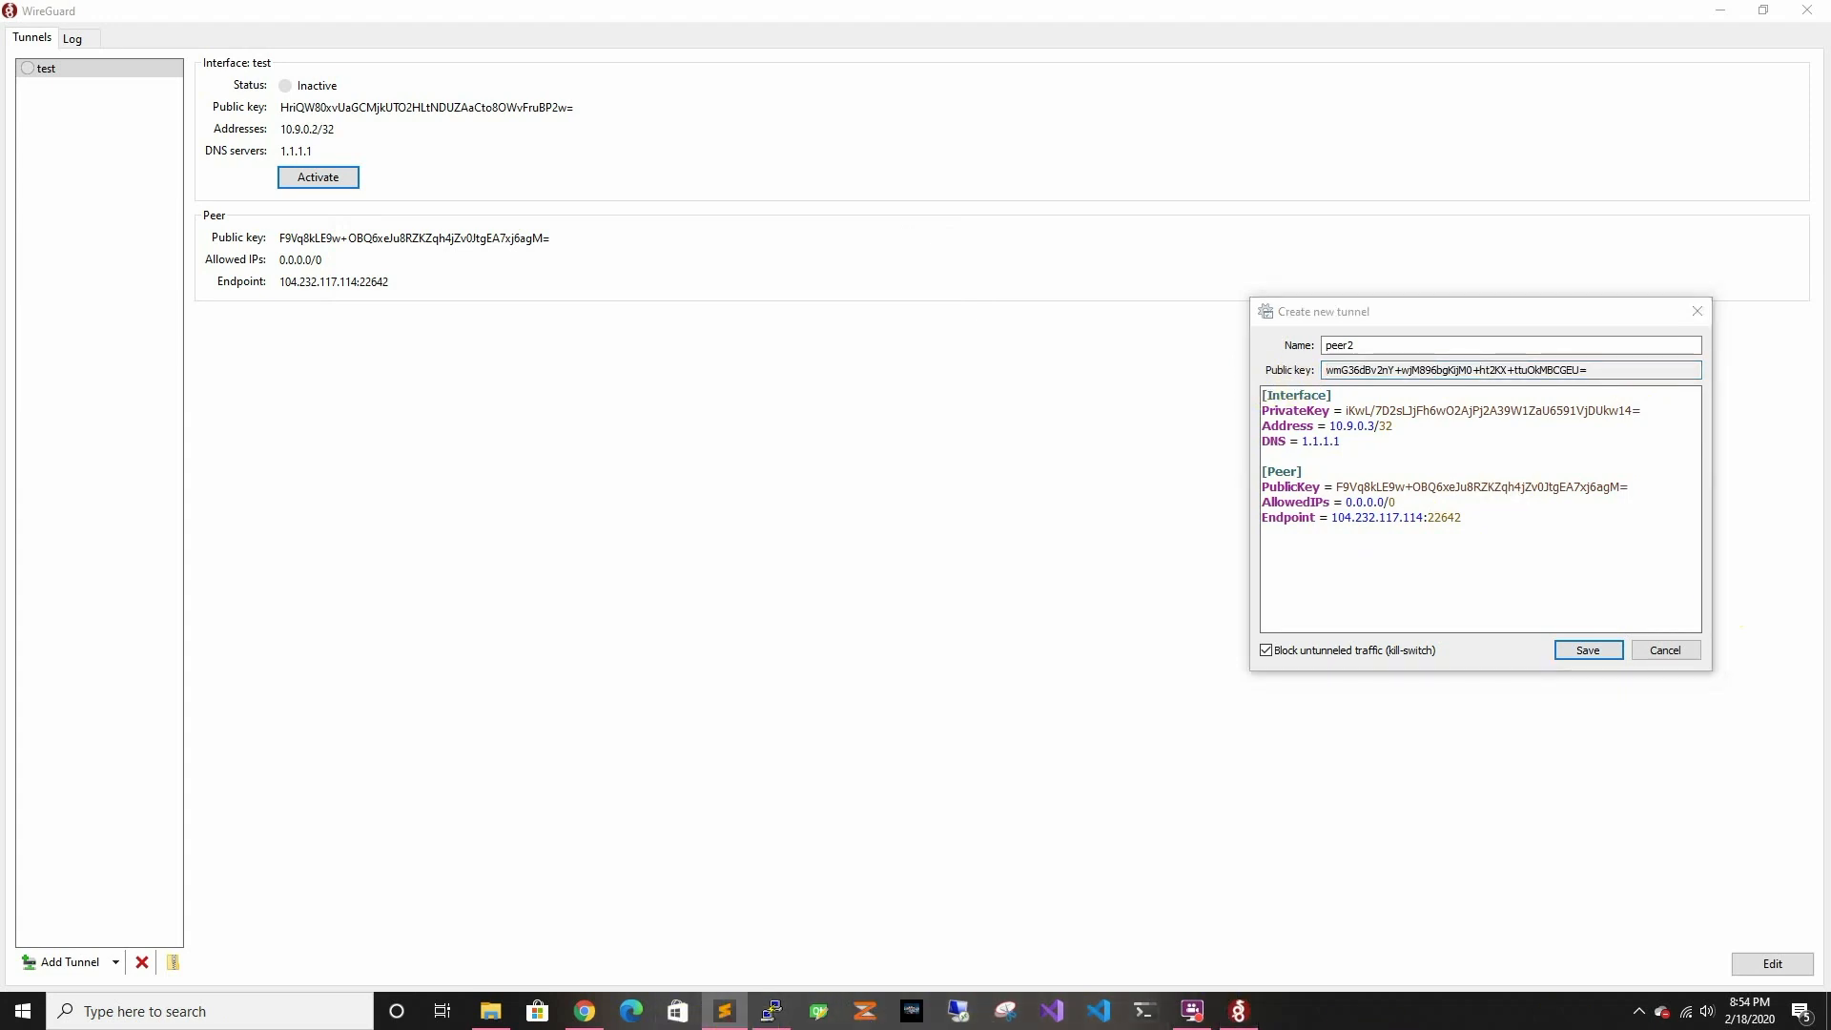
{"action": "left_click", "coordinate": [1600, 653]}
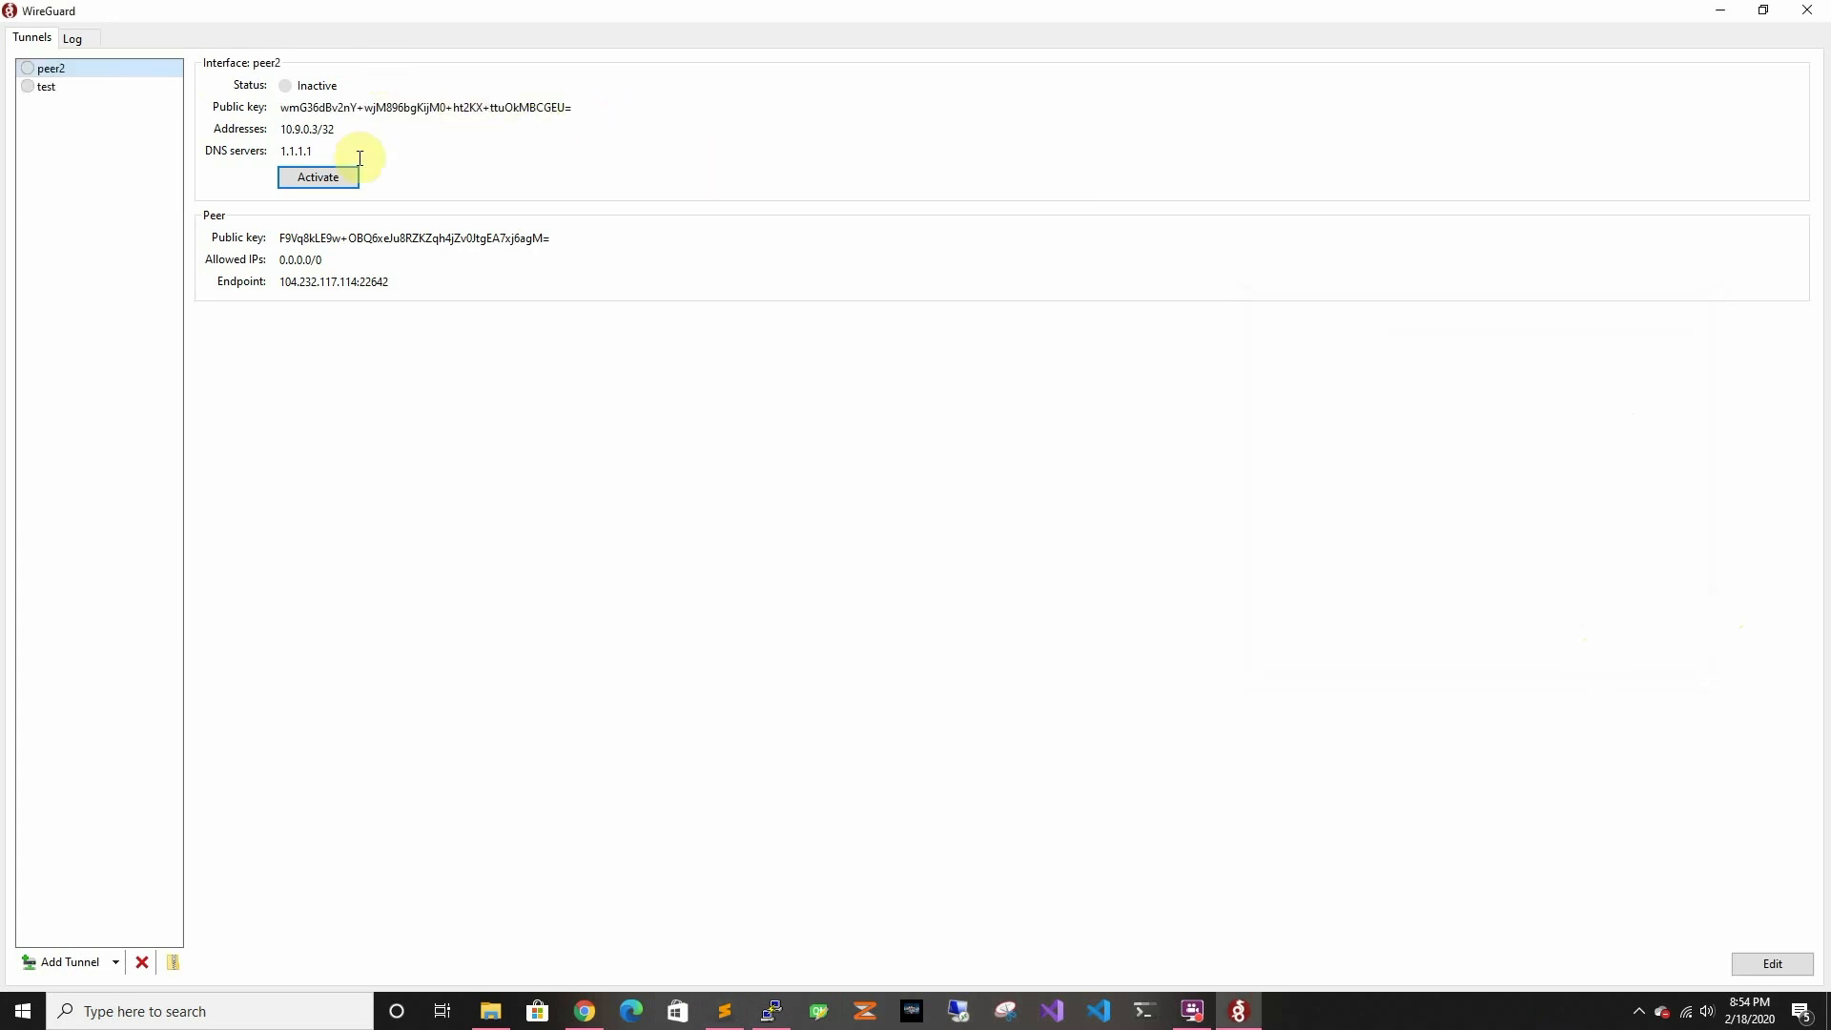
- Switch to the Raspberry Pi PuTTY terminal, maximize it, and list the files in /etc/wireguard
{"action": "left_click", "coordinate": [768, 1011]}
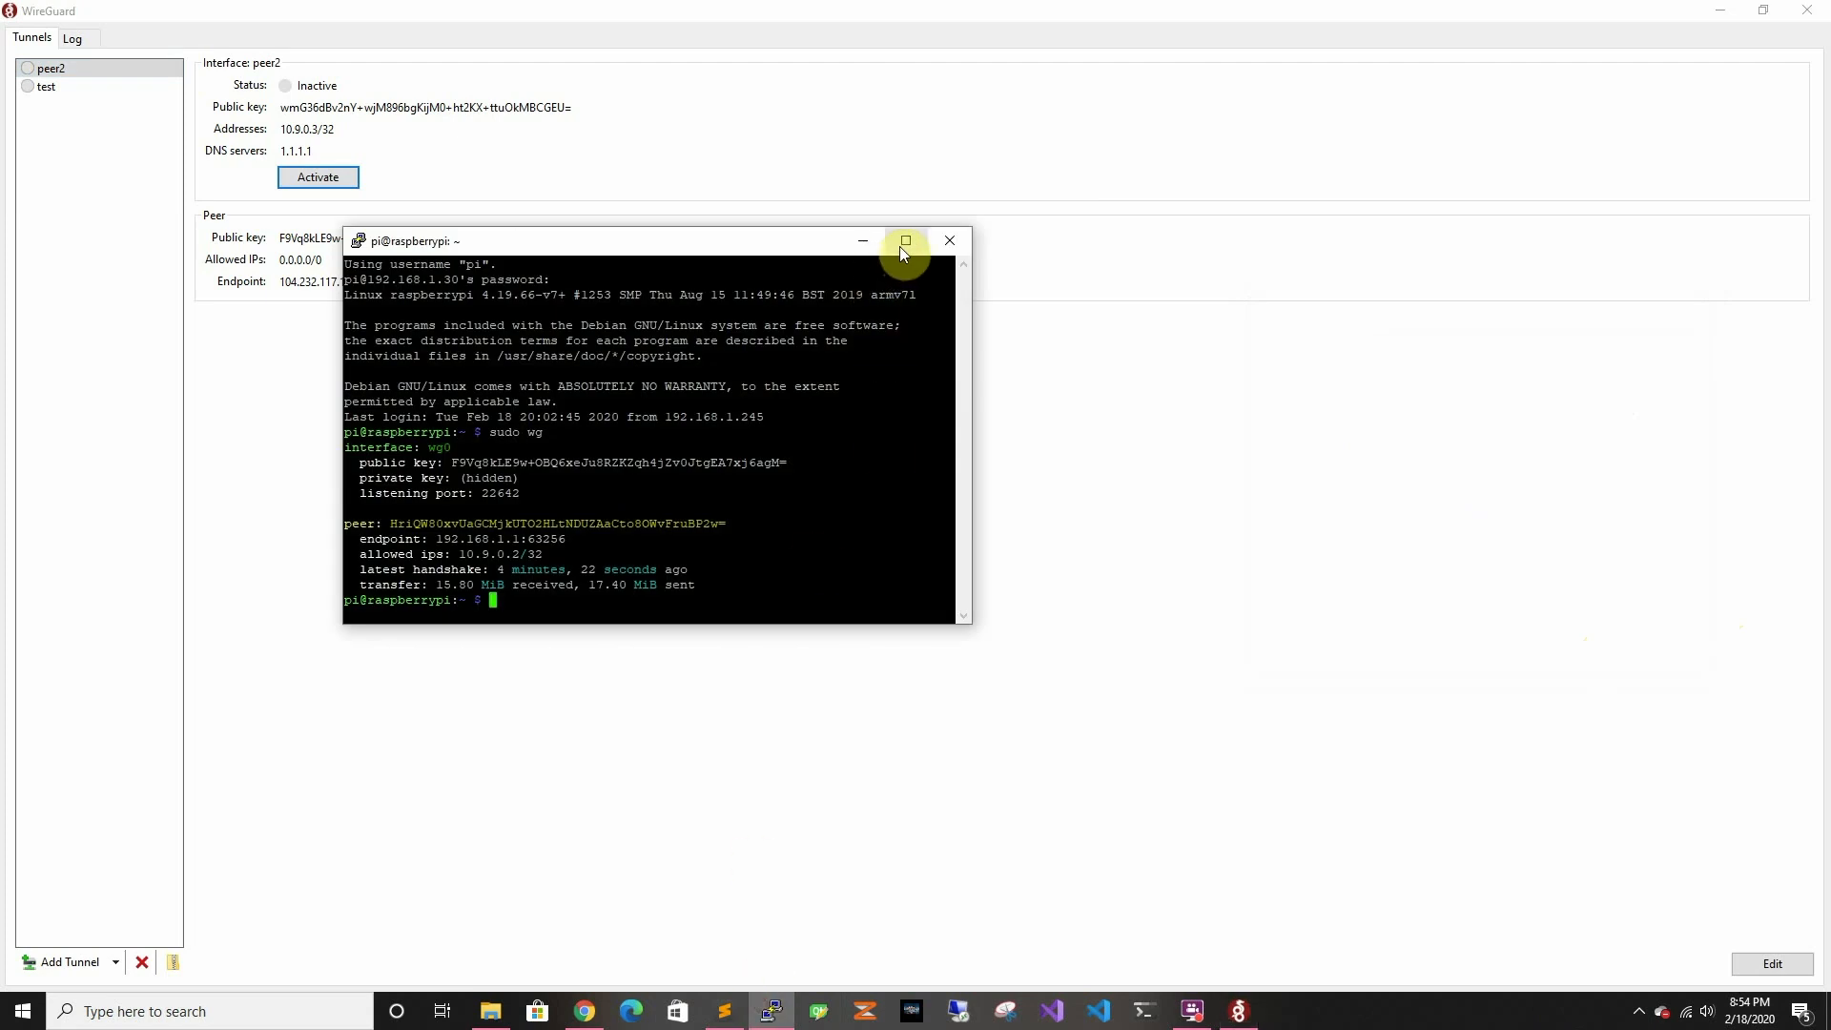
{"action": "left_click", "coordinate": [906, 241]}
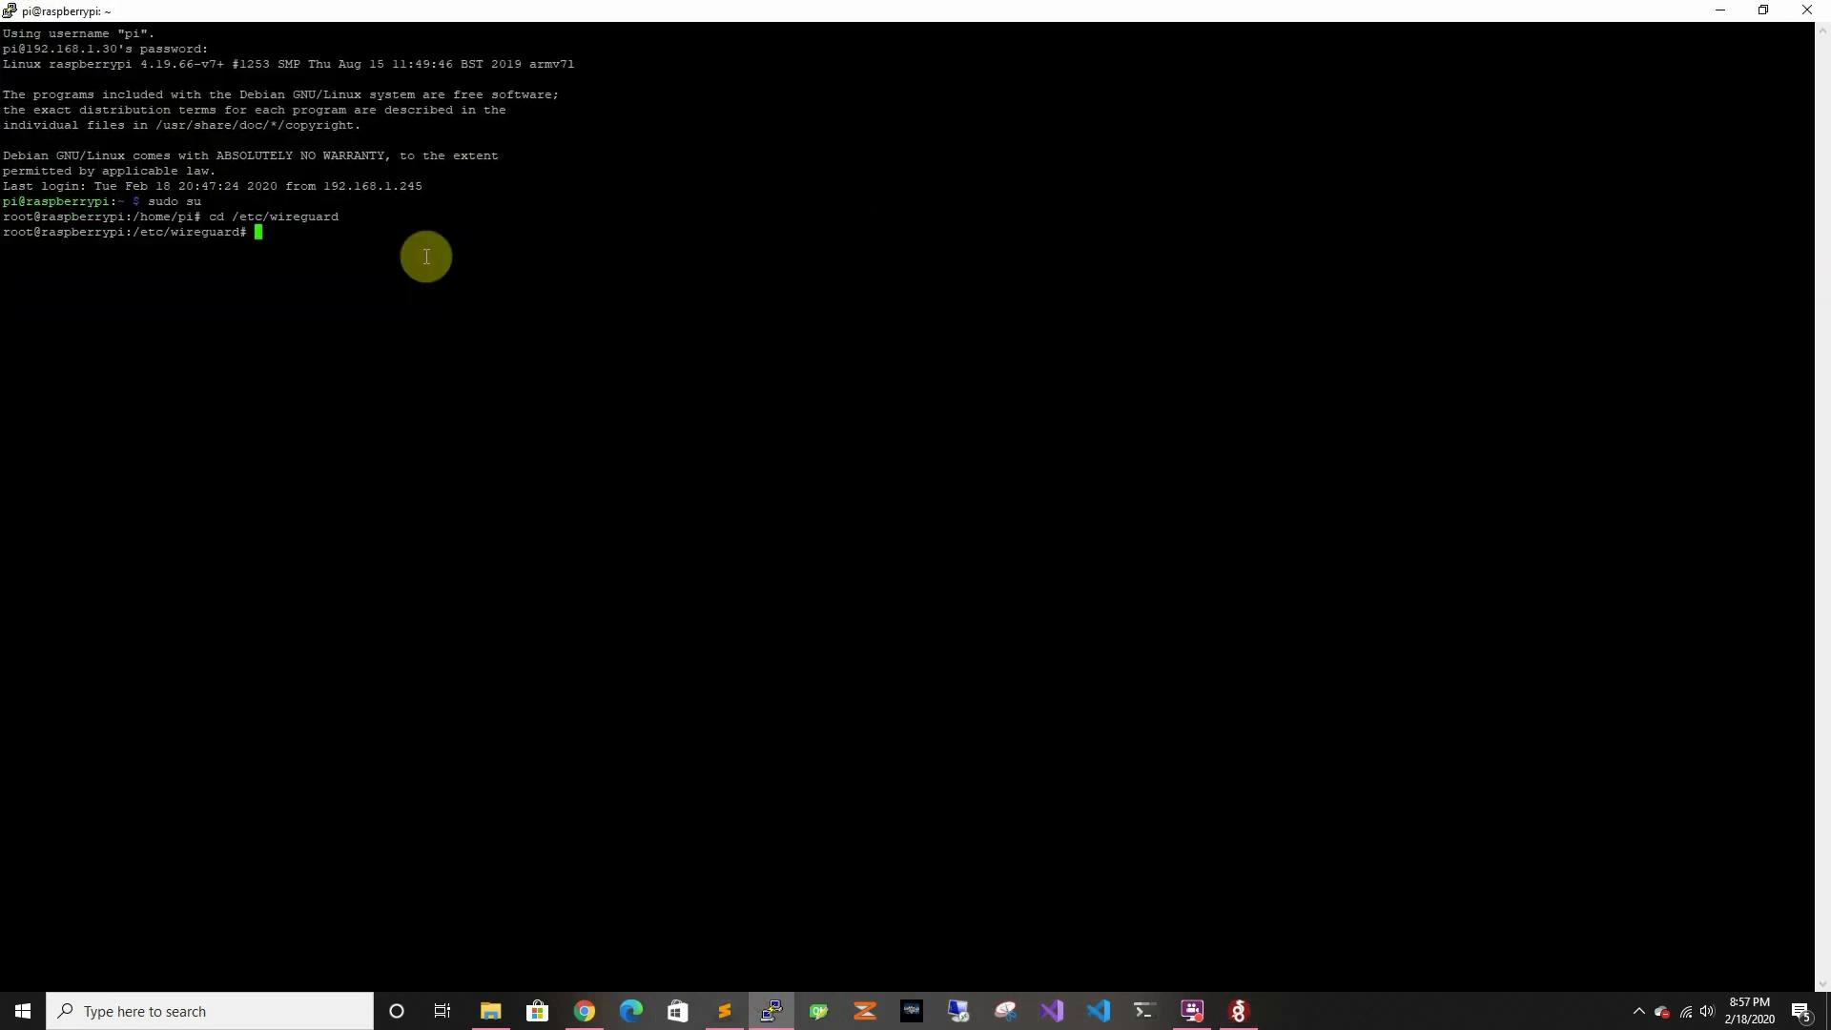
{"action": "key", "text": "Up"}
{"action": "key", "text": "Down"}
{"action": "key", "text": "Up"}
{"action": "key", "text": "Down"}
{"action": "type", "text": "ls"}
{"action": "key", "text": "Return"}
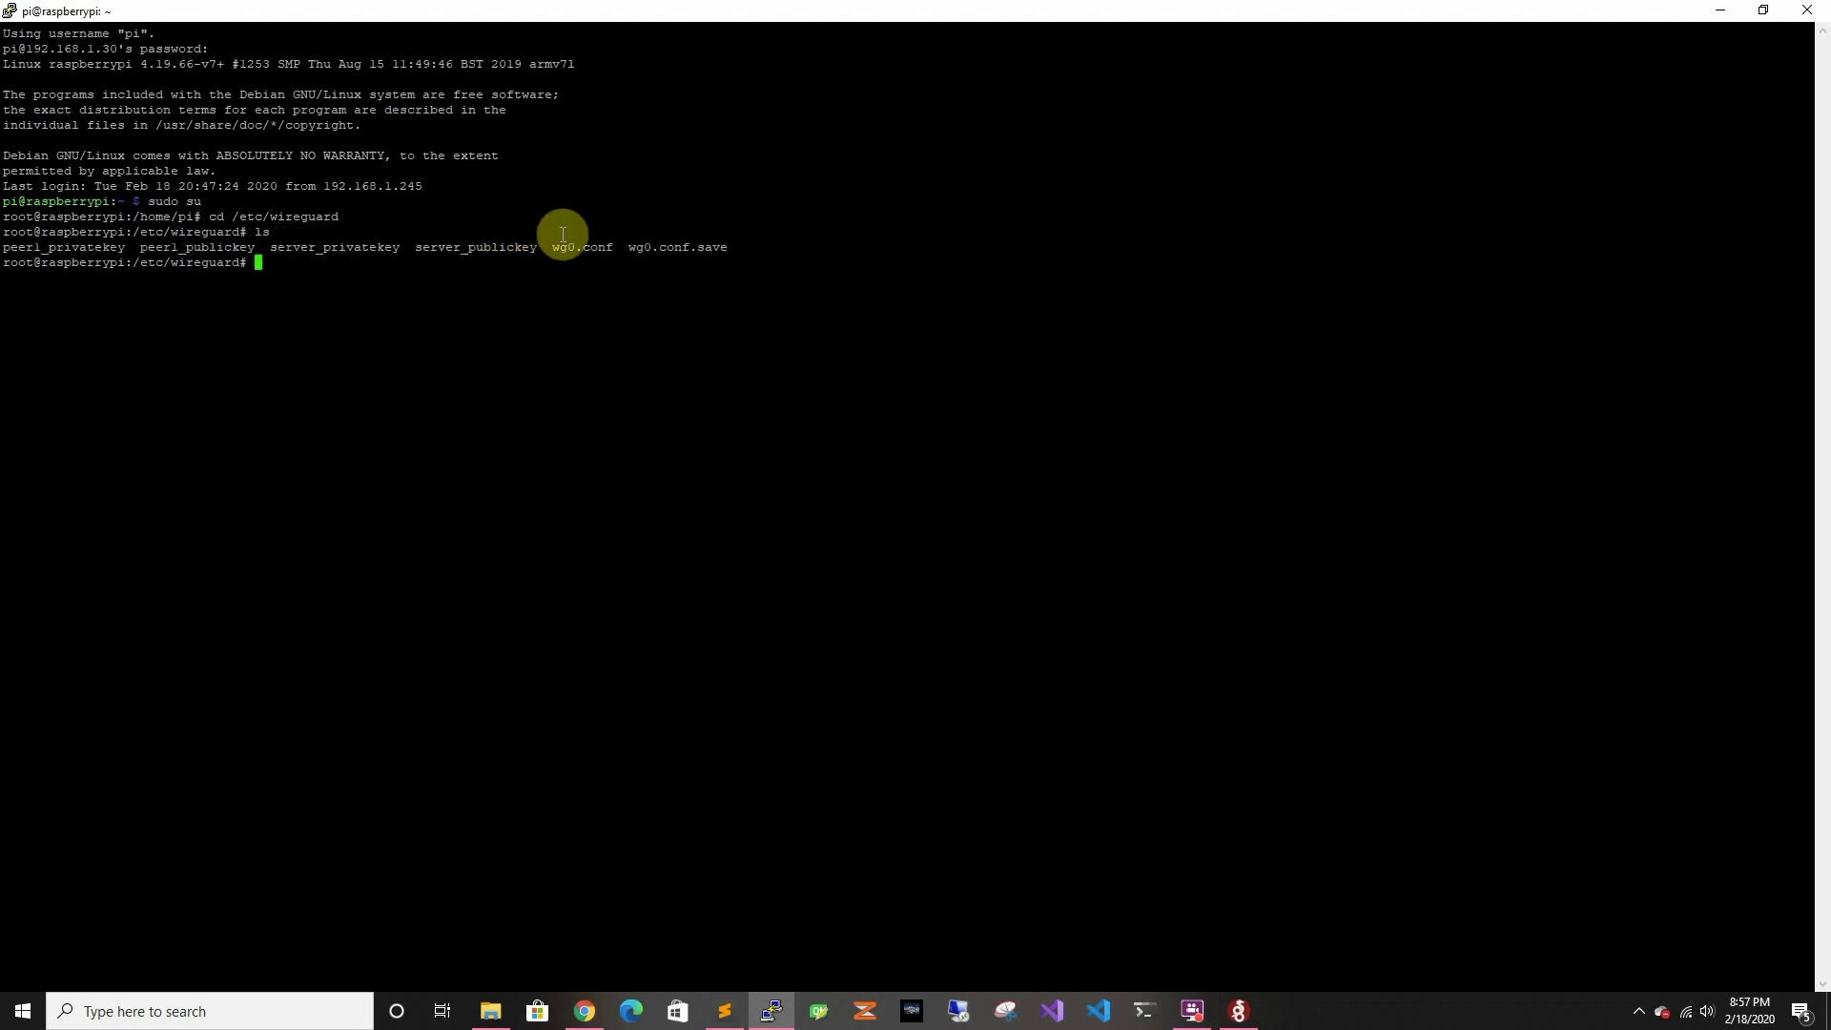
- Open wg0.conf in nano and place the cursor on an empty line below the existing peer
{"action": "type", "text": "wireguard# nano "}
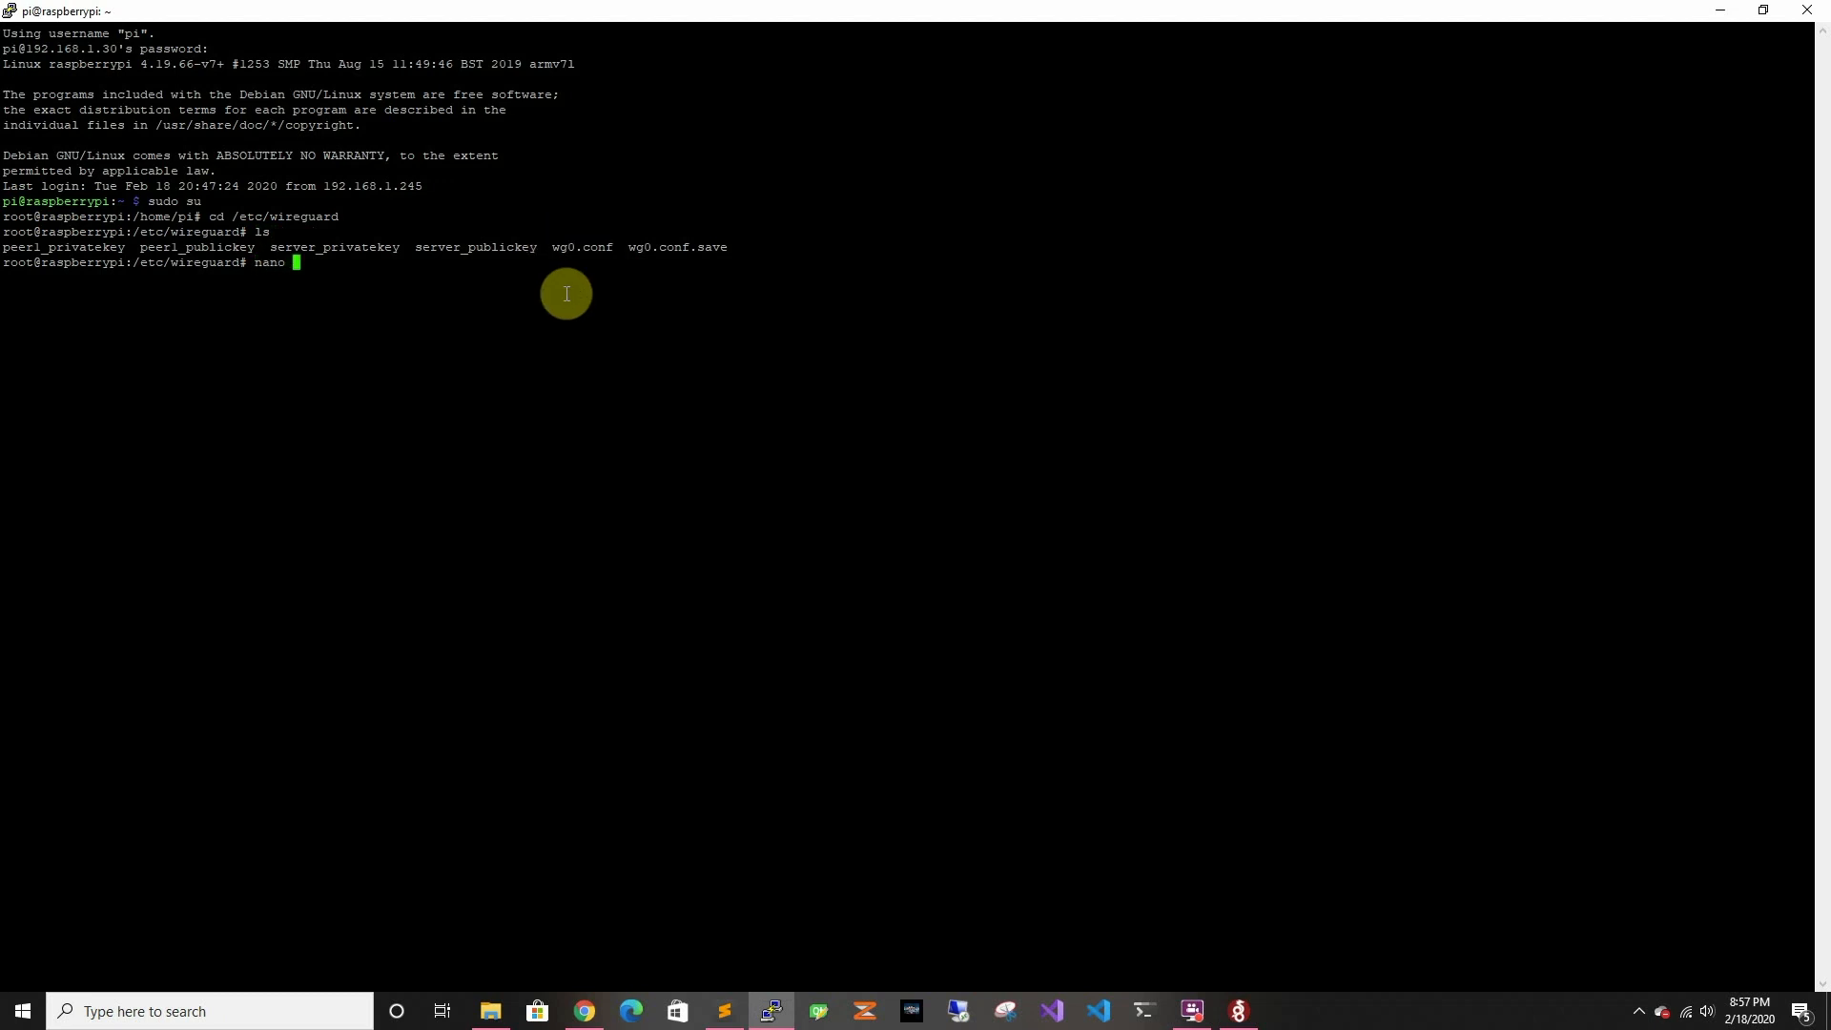
{"action": "type", "text": "wg"}
{"action": "key", "text": "Tab"}
{"action": "key", "text": "Return"}
{"action": "key", "text": "Page_Down"}
{"action": "key", "text": "Up"}
{"action": "type", "text": "=["}
{"action": "key", "text": "BackSpace"}
{"action": "key", "text": "BackSpace"}
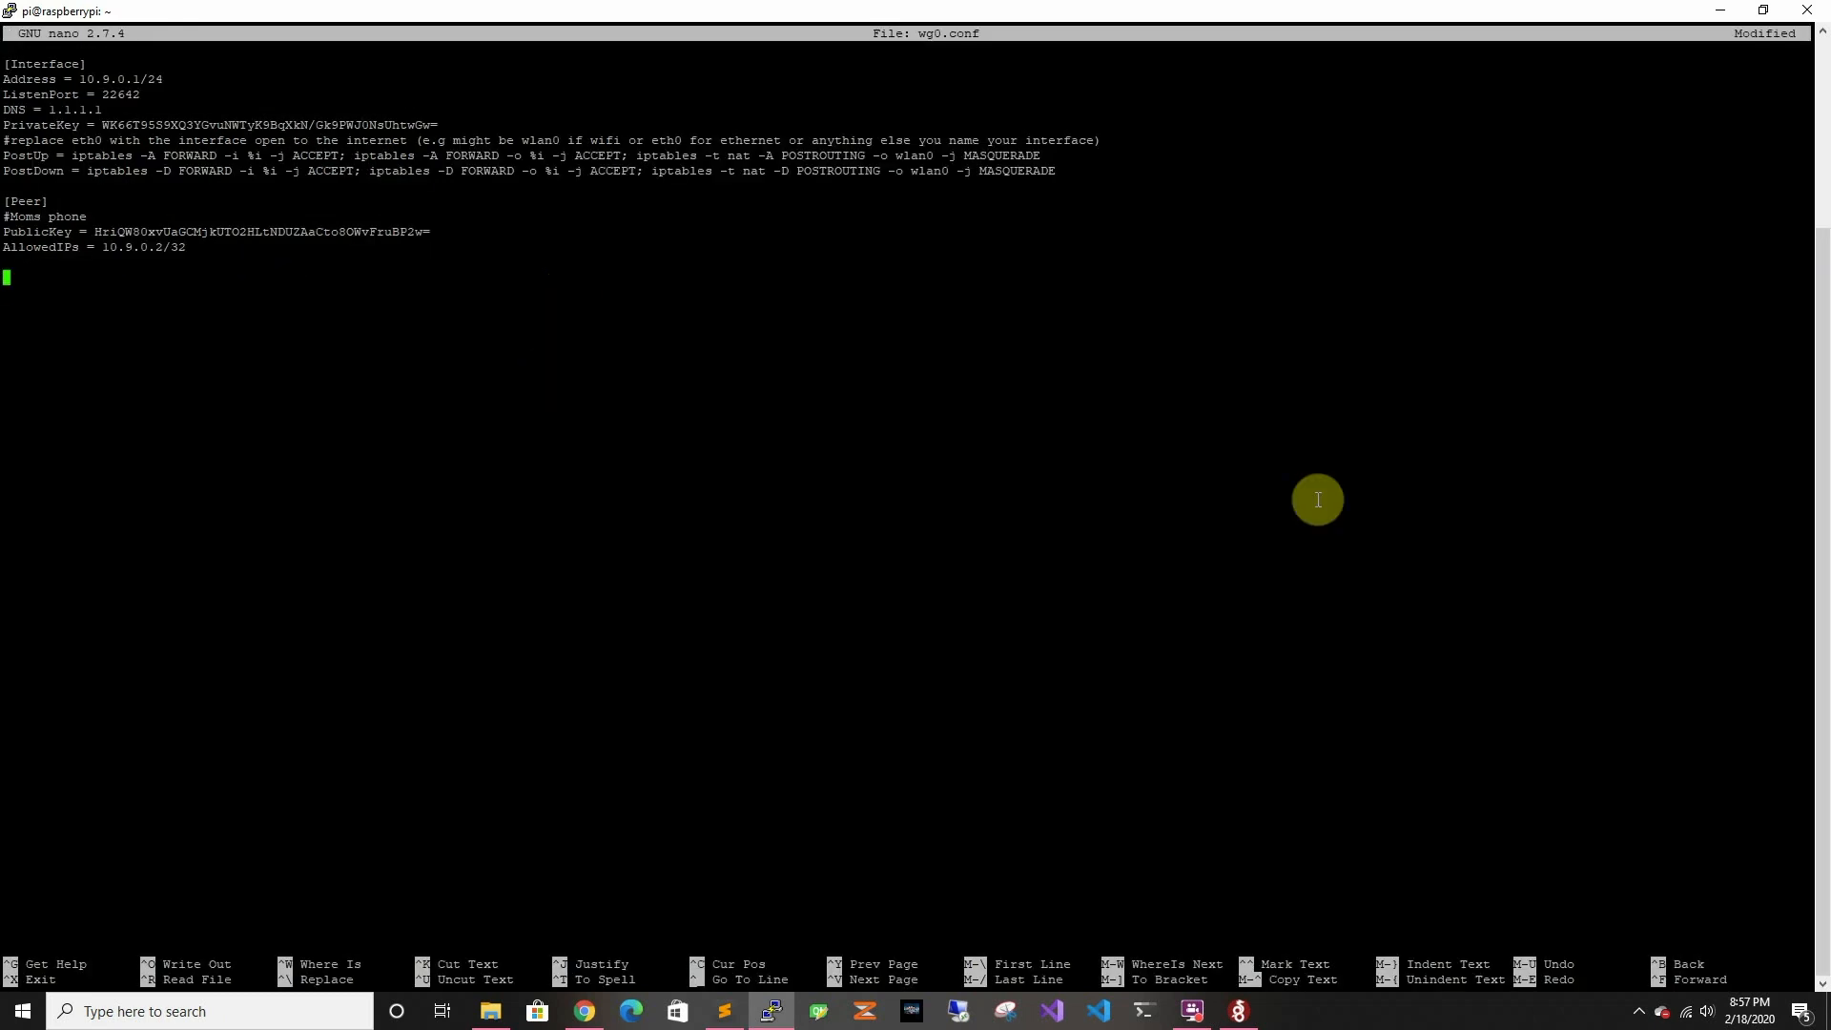
- Paste a second [Peer] block below the existing one and set its AllowedIPs to 10.9.0.3/32
{"action": "key", "text": "alt+Tab"}
{"action": "left_click", "coordinate": [716, 458]}
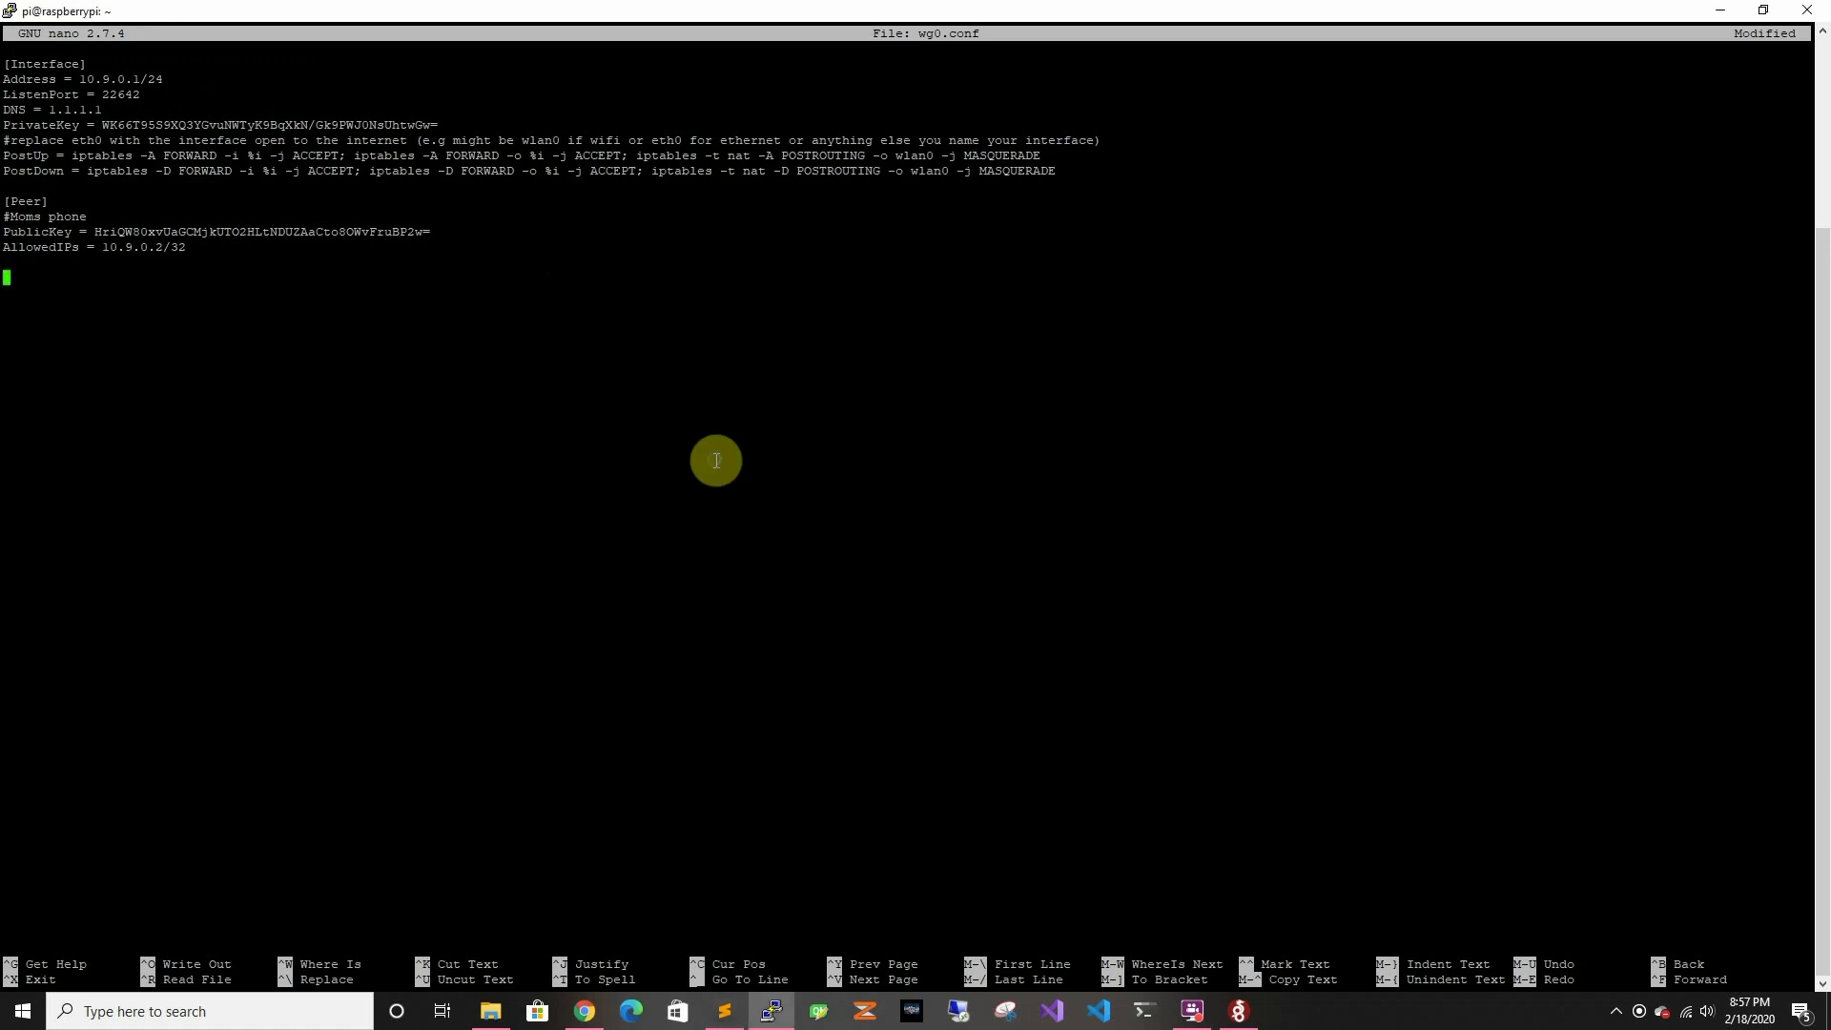
{"action": "right_click", "coordinate": [683, 421]}
{"action": "key", "text": "Left"}
{"action": "key", "text": "Left"}
{"action": "key", "text": "Left"}
{"action": "key", "text": "Left"}
{"action": "key", "text": "Left"}
{"action": "key", "text": "Delete"}
{"action": "type", "text": "3"}
- Replace the PublicKey value in the second [Peer] block with the public key of the peer2 tunnel
{"action": "key", "text": "Up"}
{"action": "key", "text": "Right"}
{"action": "key", "text": "Right"}
{"action": "key", "text": "Right"}
{"action": "key", "text": "Right"}
{"action": "key", "text": "Right"}
{"action": "key", "text": "Right"}
{"action": "key", "text": "Right"}
{"action": "key", "text": "Right"}
{"action": "key", "text": "Right"}
{"action": "key", "text": "Right"}
{"action": "key", "text": "Right"}
{"action": "key", "text": "Right"}
{"action": "key", "text": "Right"}
{"action": "key", "text": "Right"}
{"action": "key", "text": "Right"}
{"action": "key", "text": "Right"}
{"action": "key", "text": "Right"}
{"action": "key", "text": "Right"}
{"action": "key", "text": "Right"}
{"action": "key", "text": "Right"}
{"action": "key", "text": "Right"}
{"action": "key", "text": "Right"}
{"action": "key", "text": "Right"}
{"action": "key", "text": "Right"}
{"action": "key", "text": "Right"}
{"action": "key", "text": "Right"}
{"action": "key", "text": "Right"}
{"action": "key", "text": "Right"}
{"action": "key", "text": "Right"}
{"action": "key", "text": "Right"}
{"action": "key", "text": "Right"}
{"action": "key", "text": "Right"}
{"action": "key", "text": "Right"}
{"action": "key", "text": "Right"}
{"action": "key", "text": "Right"}
{"action": "key", "text": "BackSpace"}
{"action": "key", "text": "BackSpace"}
{"action": "key", "text": "BackSpace"}
{"action": "key", "text": "BackSpace"}
{"action": "key", "text": "BackSpace"}
{"action": "key", "text": "BackSpace"}
{"action": "key", "text": "BackSpace"}
{"action": "key", "text": "BackSpace"}
{"action": "key", "text": "BackSpace"}
{"action": "key", "text": "BackSpace"}
{"action": "key", "text": "BackSpace"}
{"action": "key", "text": "BackSpace"}
{"action": "key", "text": "BackSpace"}
{"action": "key", "text": "BackSpace"}
{"action": "key", "text": "BackSpace"}
{"action": "key", "text": "BackSpace"}
{"action": "key", "text": "BackSpace"}
{"action": "key", "text": "BackSpace"}
{"action": "key", "text": "BackSpace"}
{"action": "key", "text": "BackSpace"}
{"action": "key", "text": "BackSpace"}
{"action": "key", "text": "BackSpace"}
{"action": "key", "text": "BackSpace"}
{"action": "key", "text": "BackSpace"}
{"action": "key", "text": "BackSpace"}
{"action": "key", "text": "BackSpace"}
{"action": "key", "text": "BackSpace"}
{"action": "key", "text": "BackSpace"}
{"action": "key", "text": "BackSpace"}
{"action": "key", "text": "BackSpace"}
{"action": "key", "text": "BackSpace"}
{"action": "left_click", "coordinate": [724, 1011]}
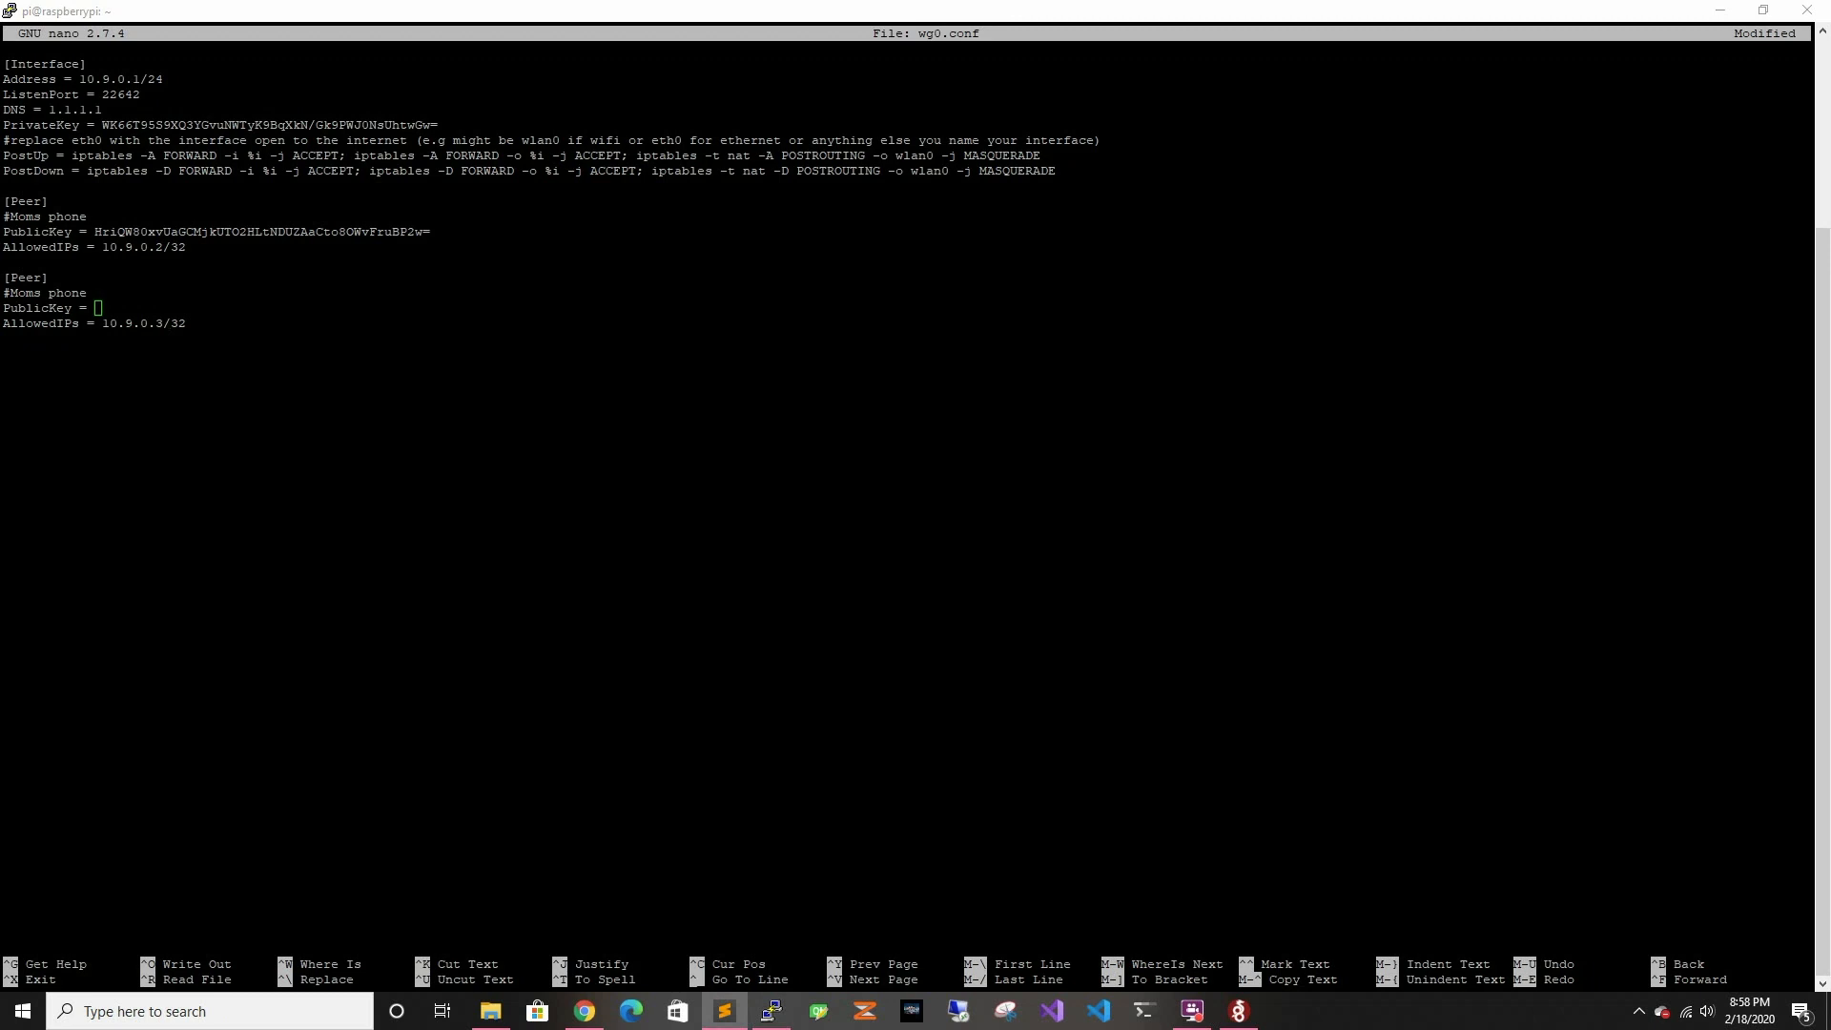
{"action": "right_click", "coordinate": [374, 318]}
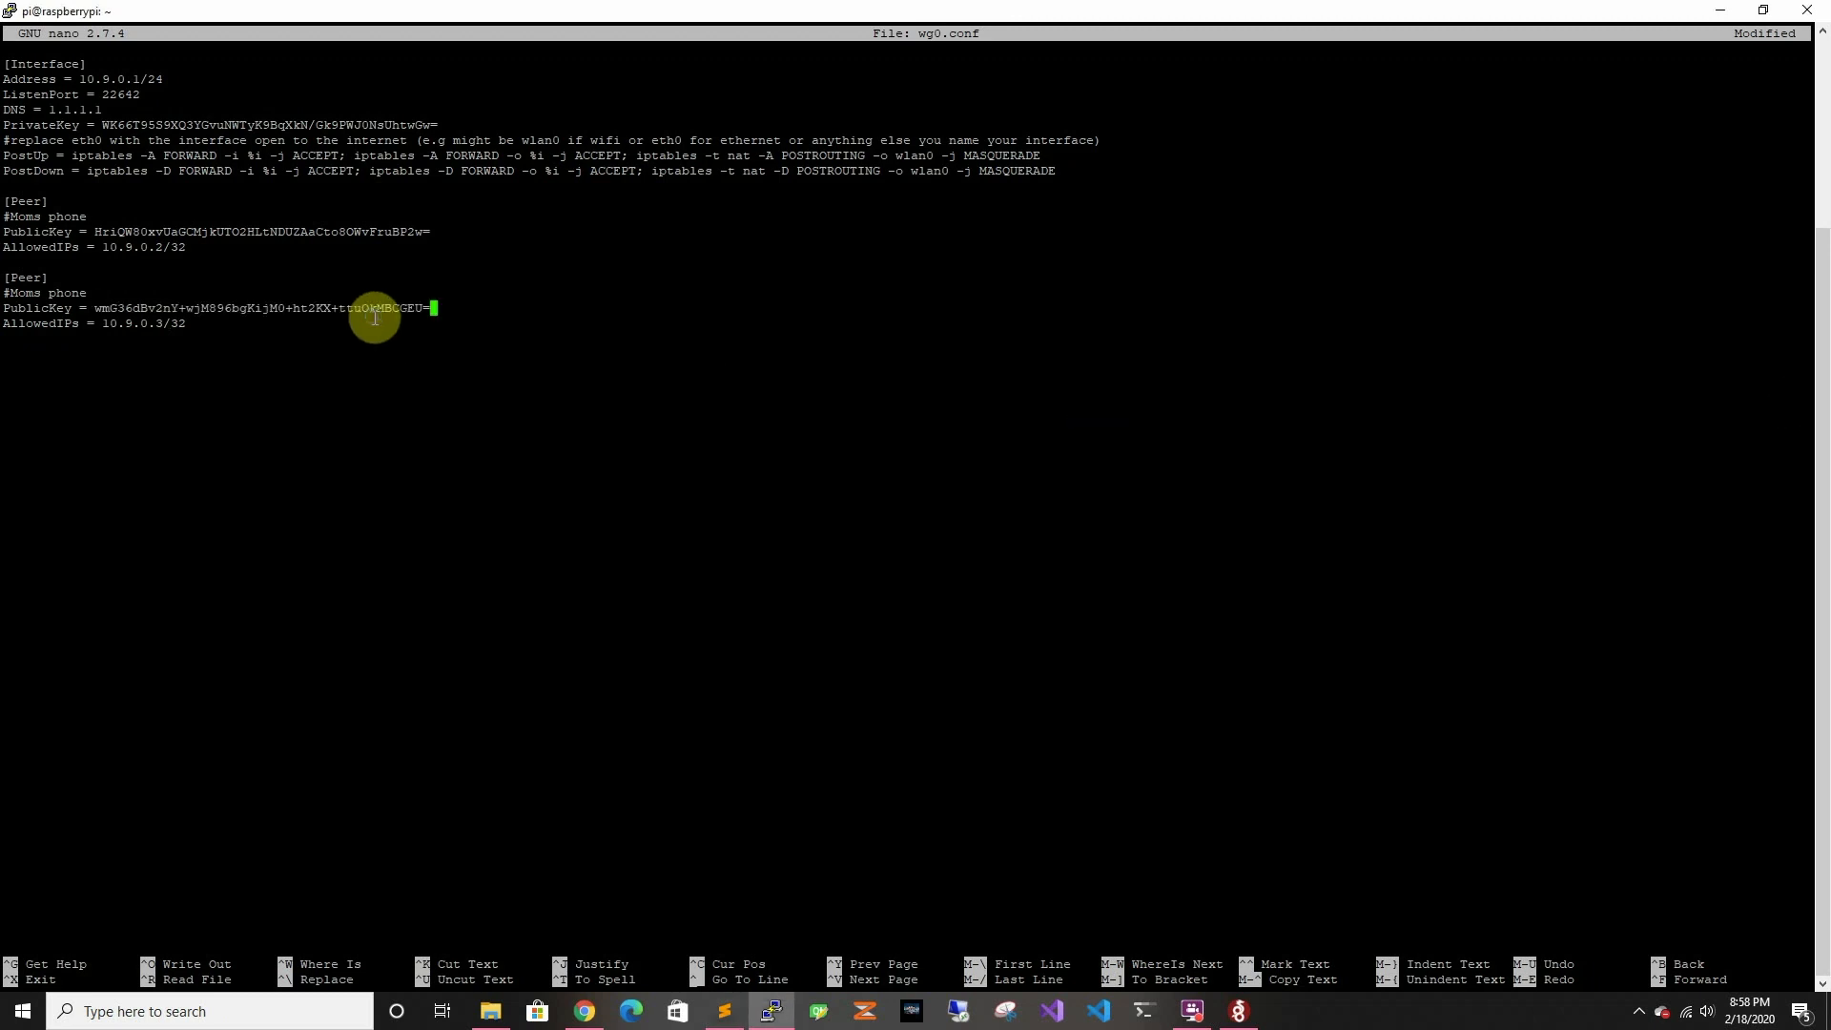
- Change the comment in the second [Peer] block to #Windows Machine
{"action": "key", "text": "Up"}
{"action": "key", "text": "BackSpace"}
{"action": "key", "text": "BackSpace"}
{"action": "key", "text": "BackSpace"}
{"action": "key", "text": "BackSpace"}
{"action": "key", "text": "BackSpace"}
{"action": "key", "text": "BackSpace"}
{"action": "key", "text": "BackSpace"}
{"action": "key", "text": "BackSpace"}
{"action": "key", "text": "BackSpace"}
{"action": "key", "text": "BackSpace"}
{"action": "type", "text": "Windows MAchine"}
{"action": "key", "text": "BackSpace"}
{"action": "key", "text": "BackSpace"}
{"action": "key", "text": "BackSpace"}
{"action": "key", "text": "BackSpace"}
{"action": "key", "text": "BackSpace"}
{"action": "key", "text": "BackSpace"}
{"action": "type", "text": "achine"}
- Save the changes to wg0.conf under the same name and exit nano
{"action": "key", "text": "ctrl+x"}
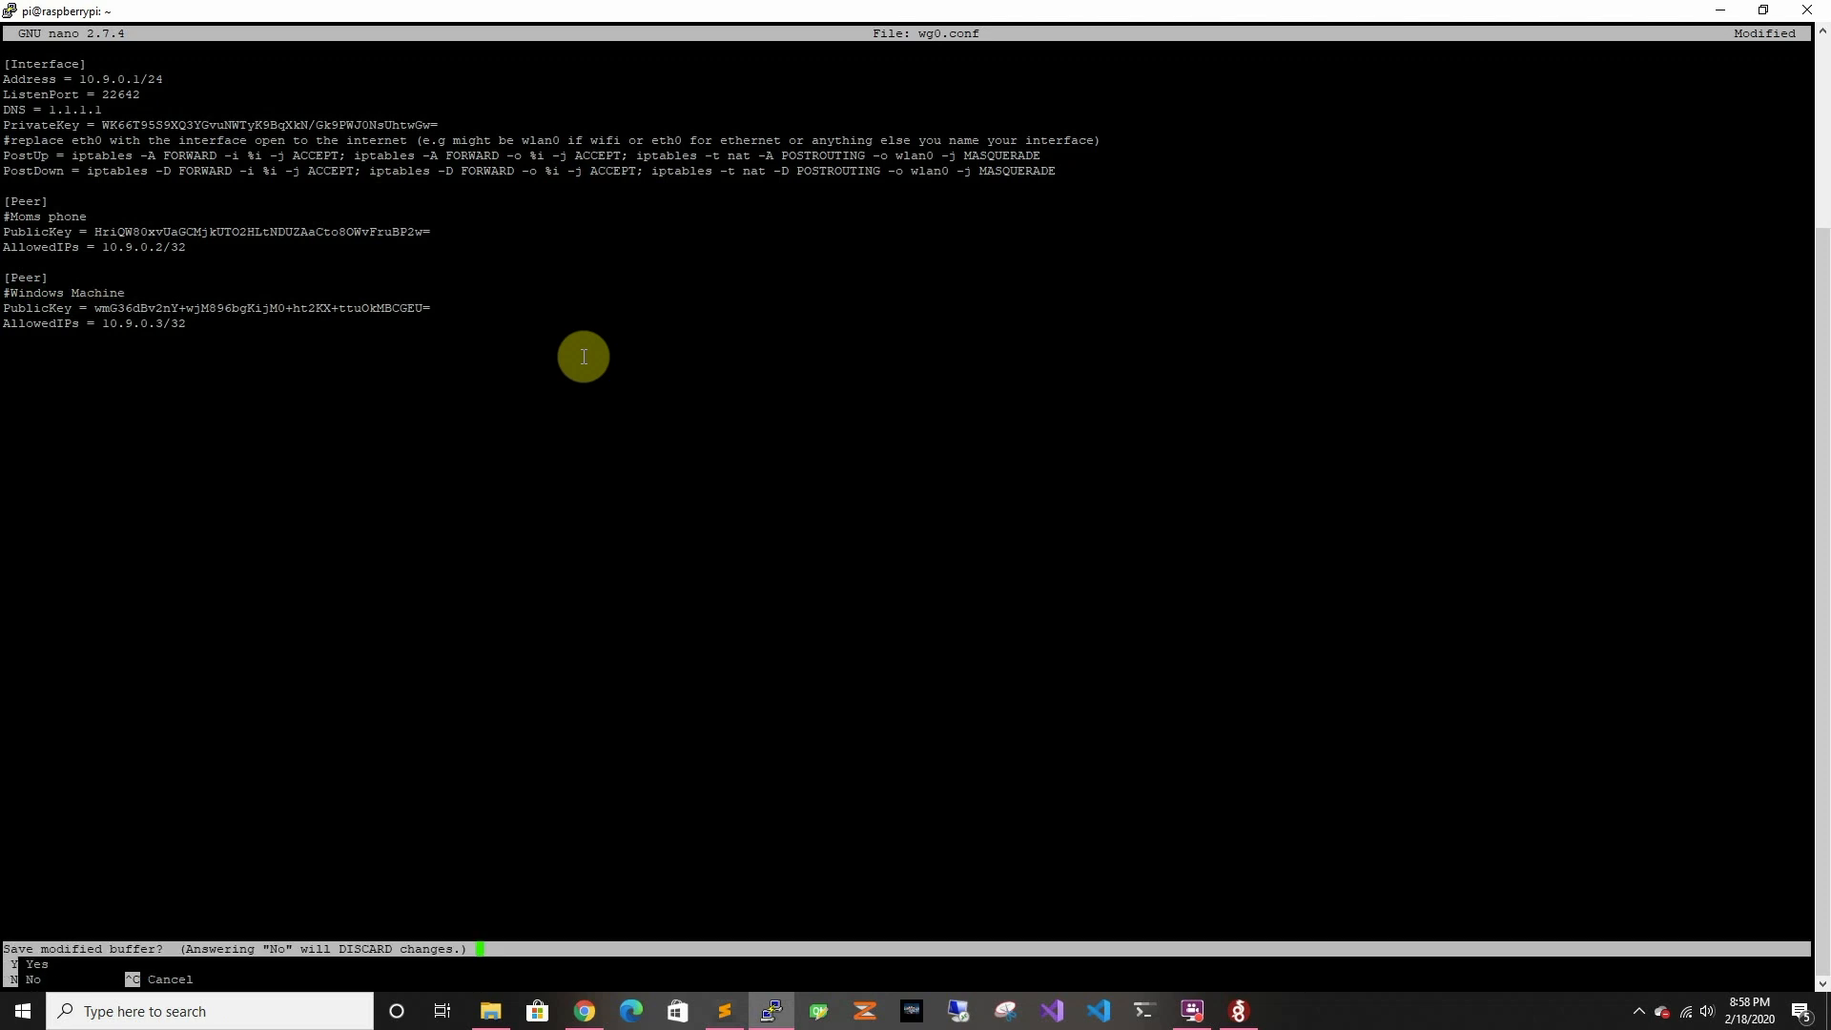
{"action": "key", "text": "y"}
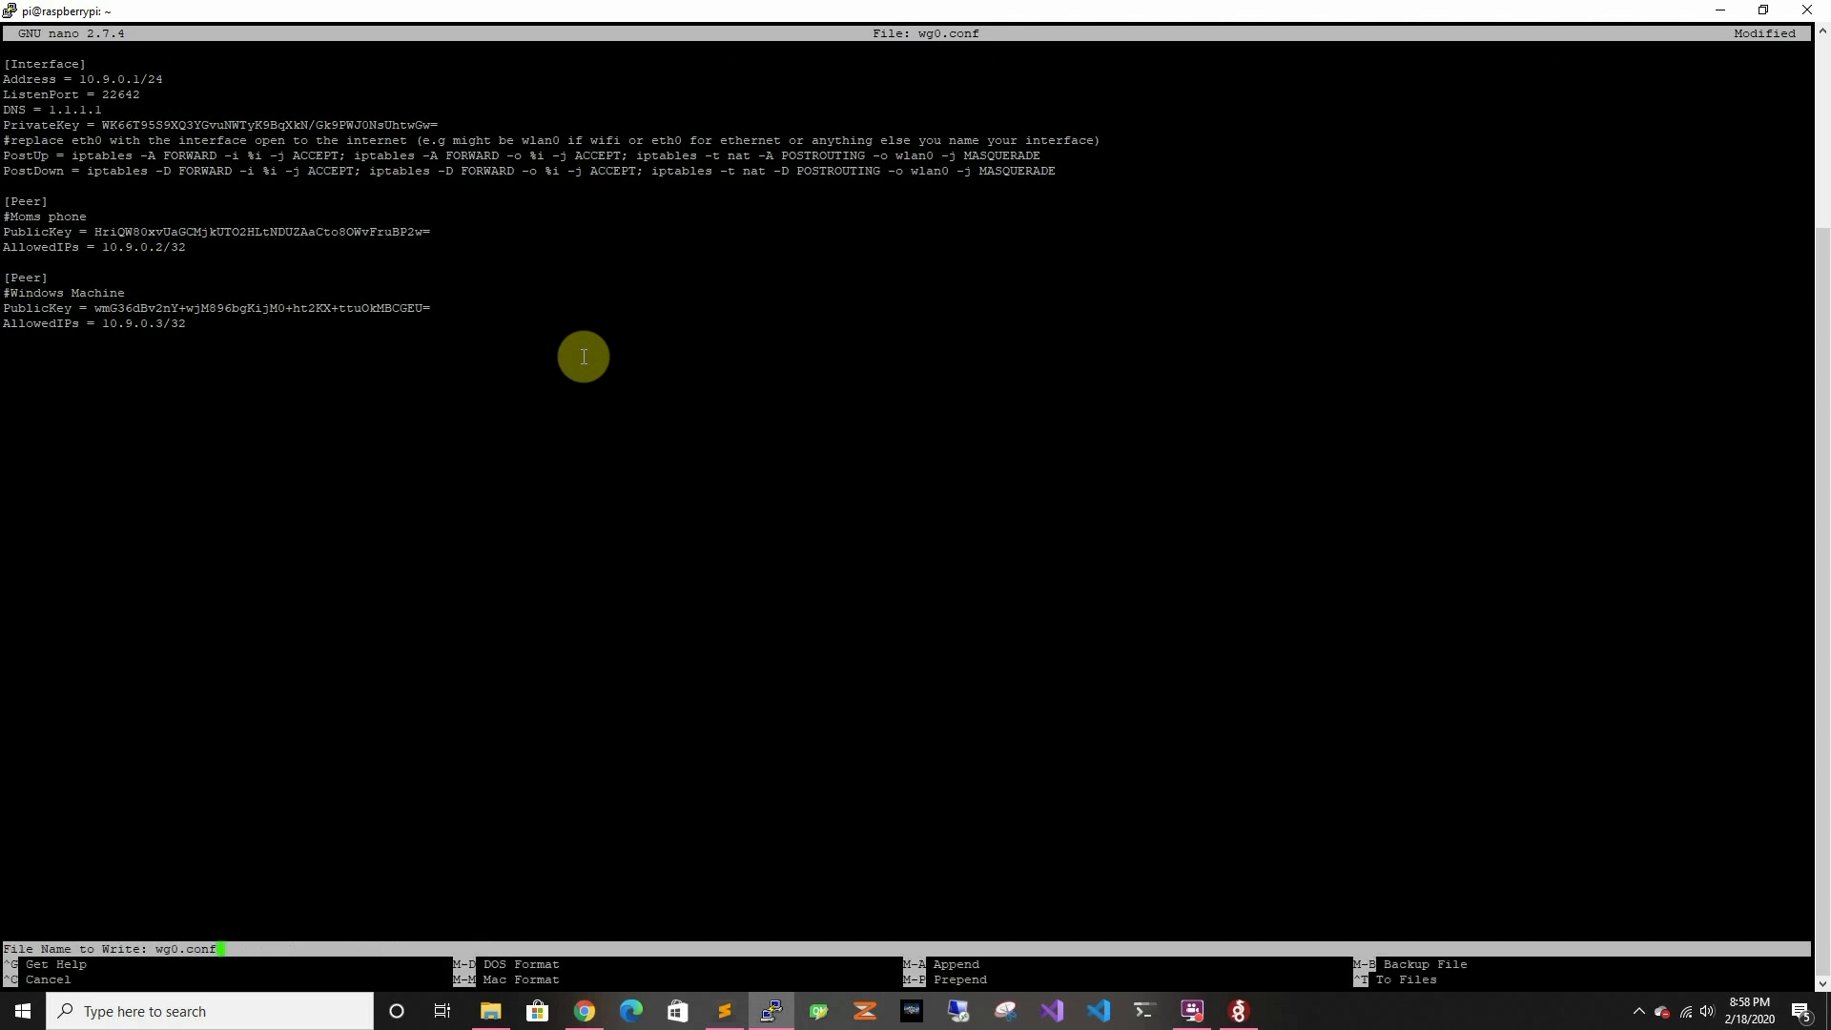
{"action": "key", "text": "Return"}
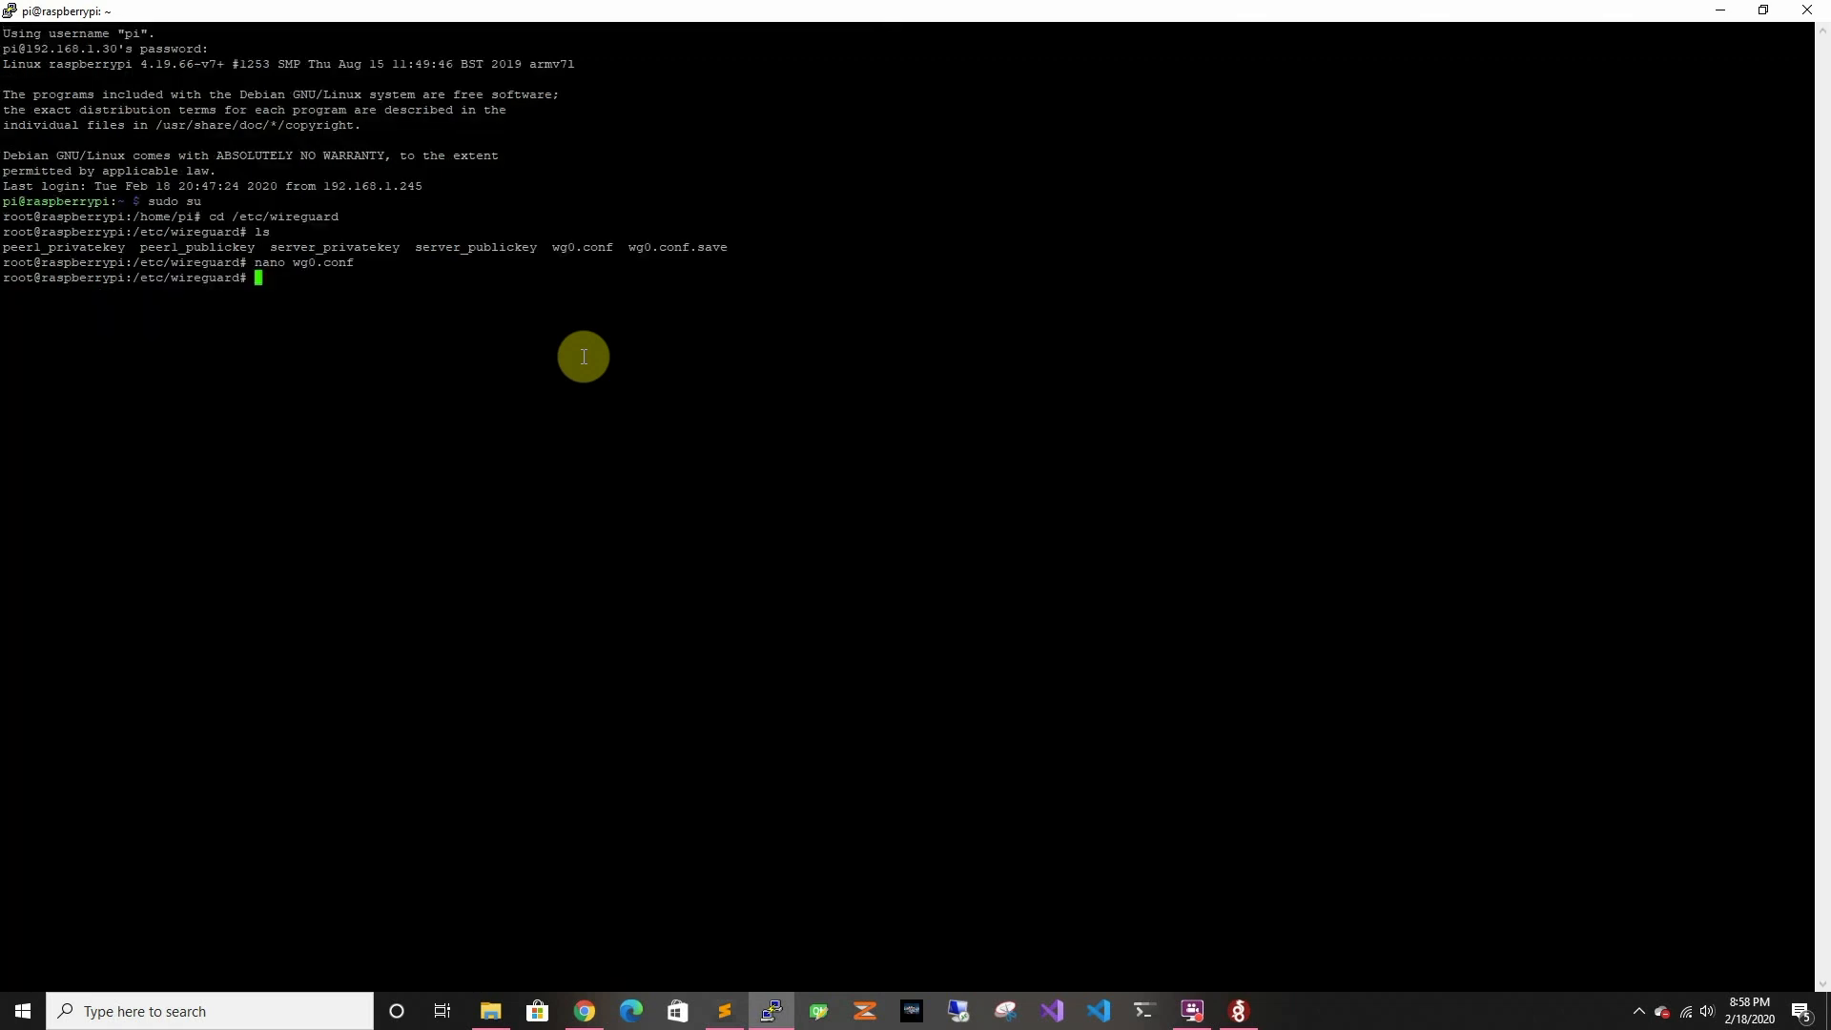
- Bring the WireGuard interface down with wg-quick down wg0
{"action": "type", "text": "wg"}
{"action": "key", "text": "BackSpace"}
{"action": "type", "text": "-quick down wg0"}
{"action": "key", "text": "Return"}
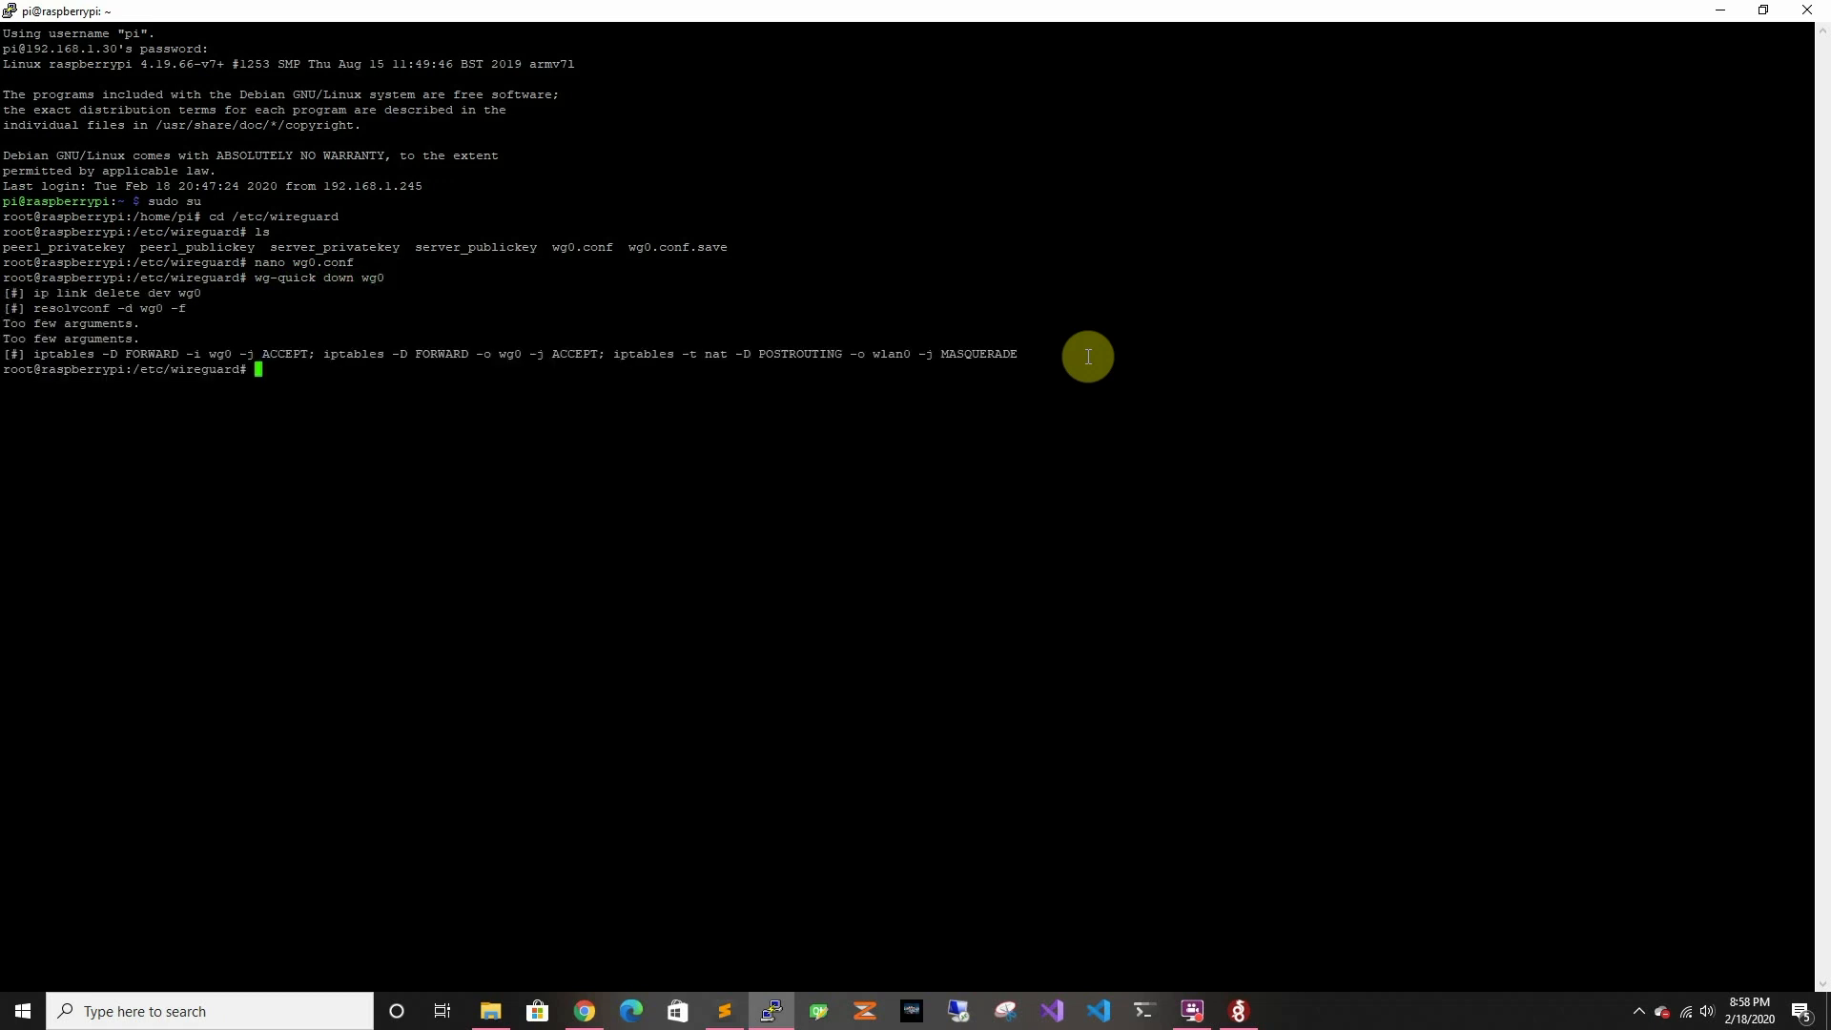
- Bring the interface back up with wg-quick up wg0 and list its peers with sudo wg
{"action": "key", "text": "Up"}
{"action": "key", "text": "Up"}
{"action": "key", "text": "Down"}
{"action": "key", "text": "Left"}
{"action": "key", "text": "Left"}
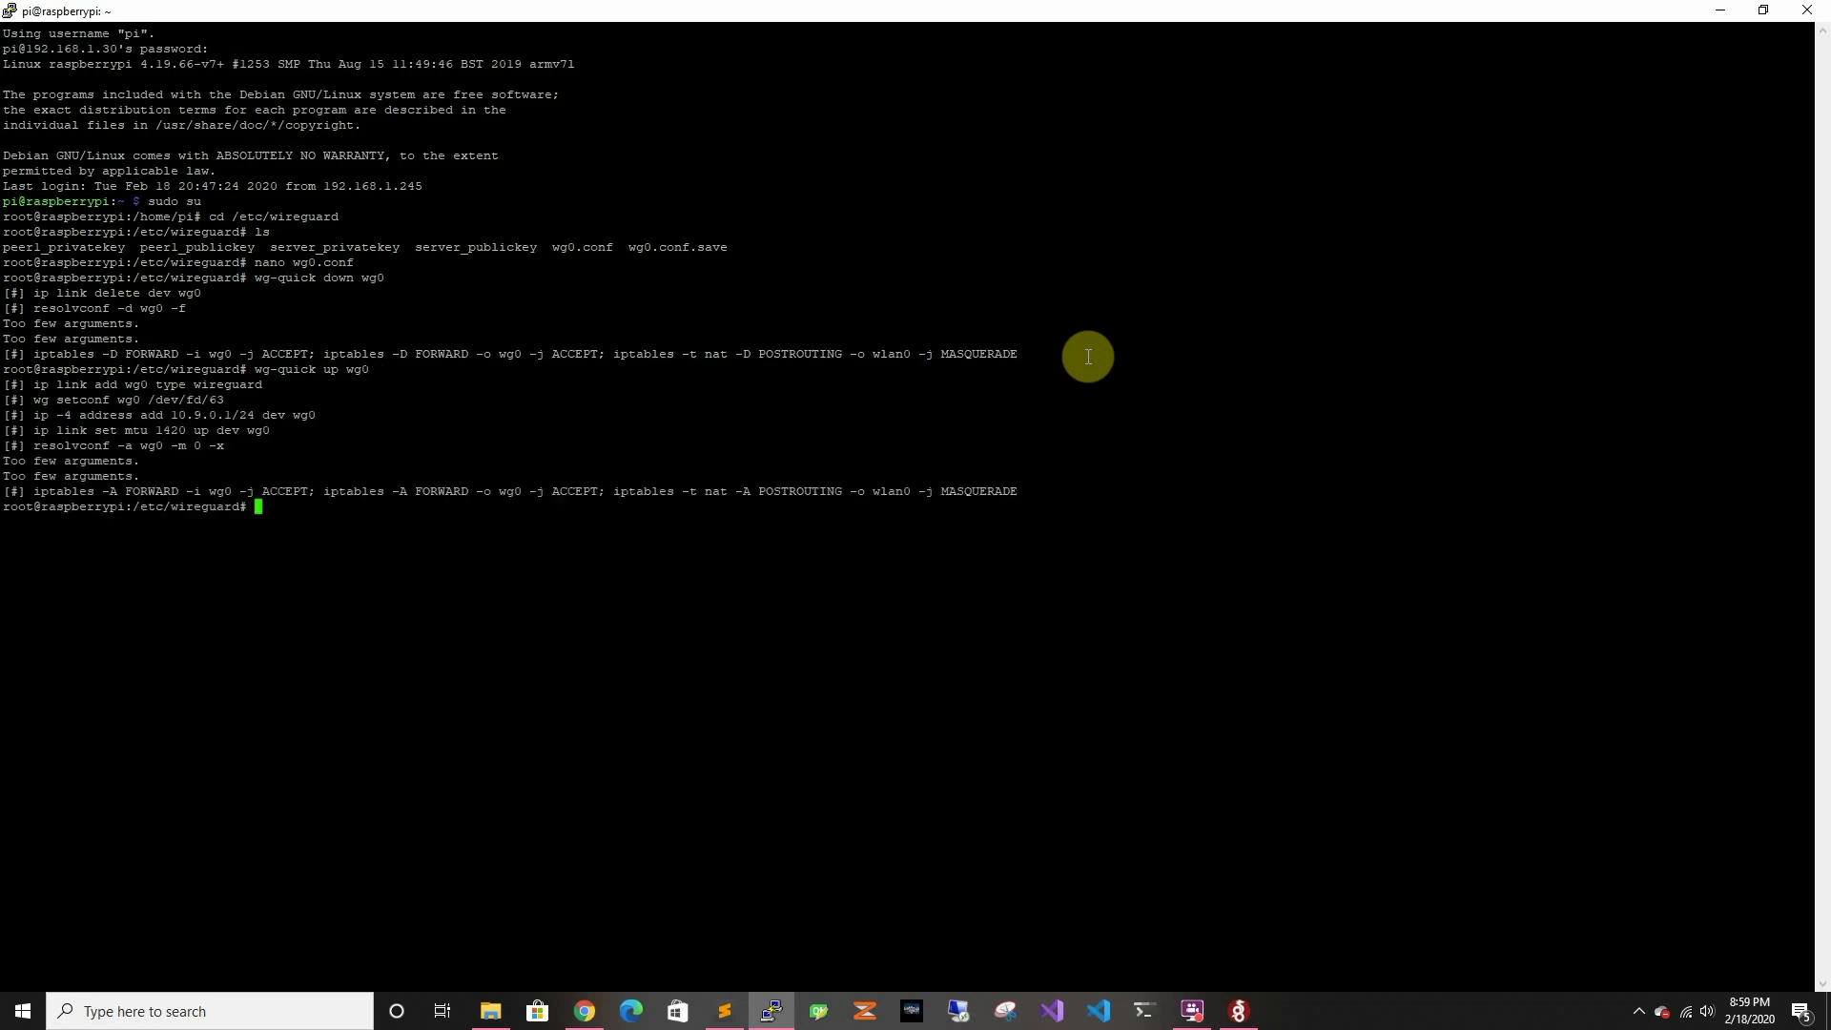
{"action": "key", "text": "alt+Tab"}
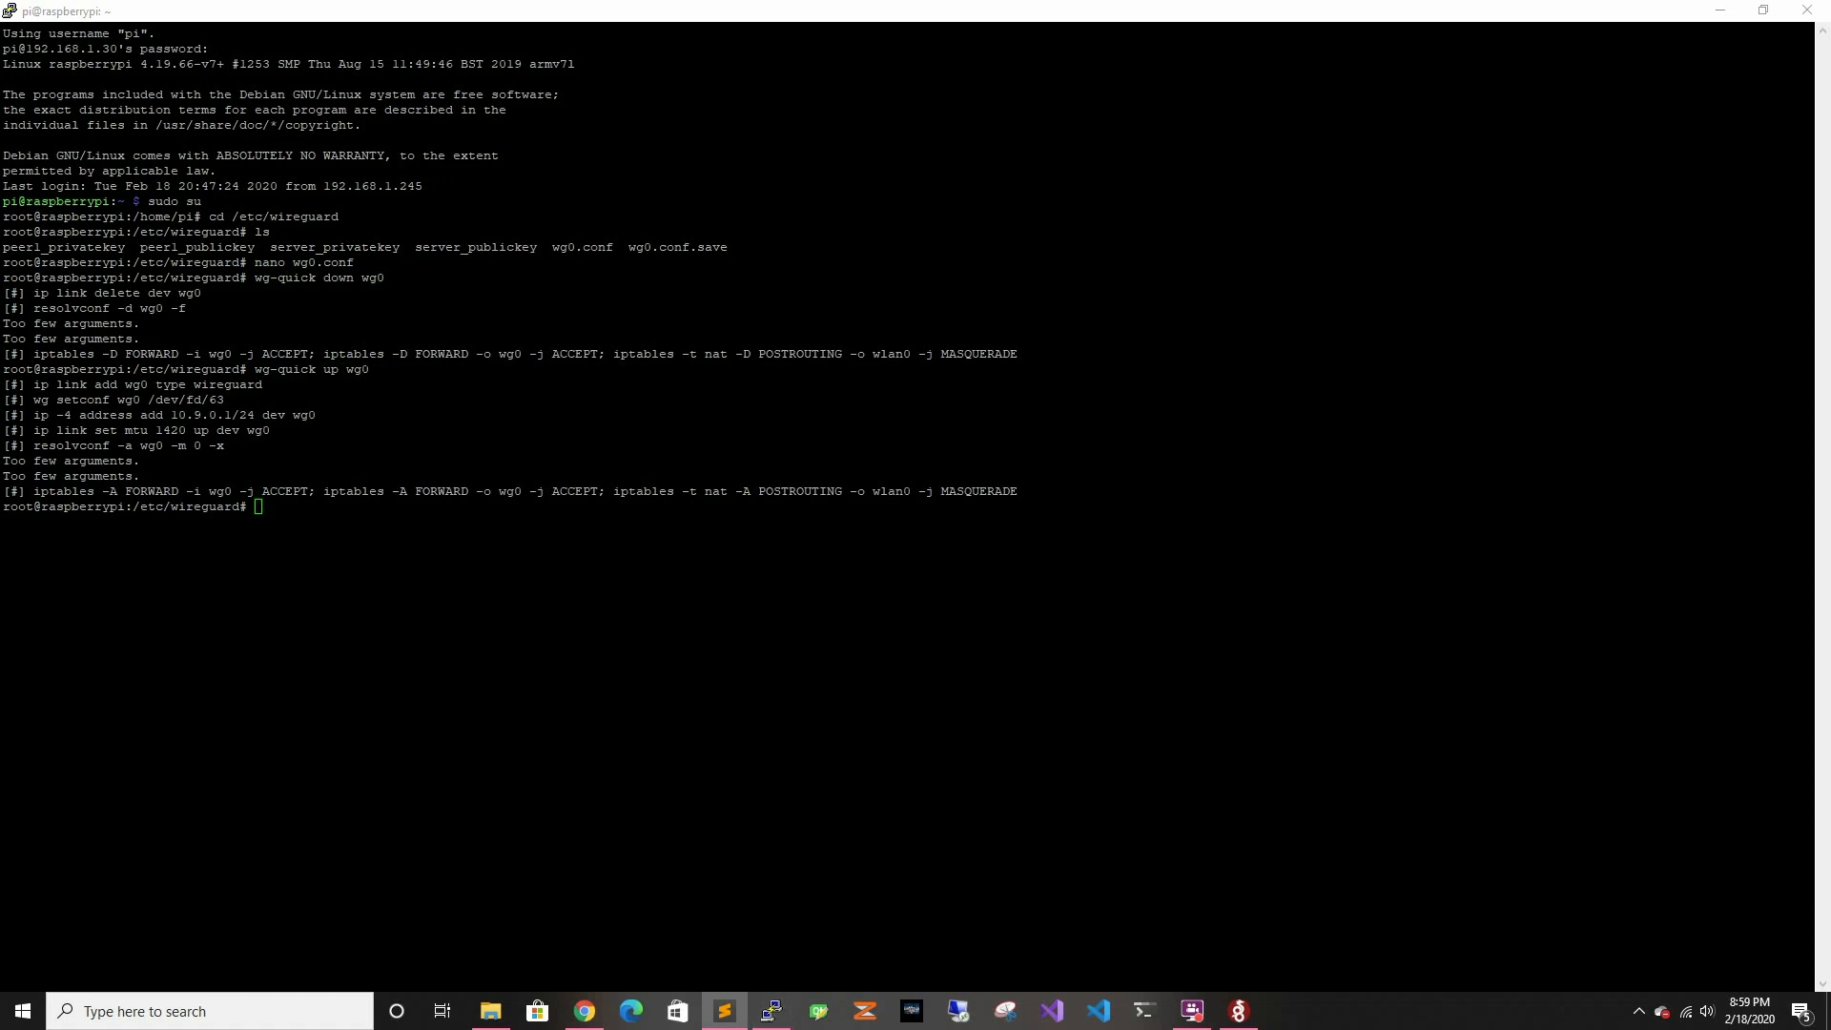
{"action": "right_click", "coordinate": [695, 523]}
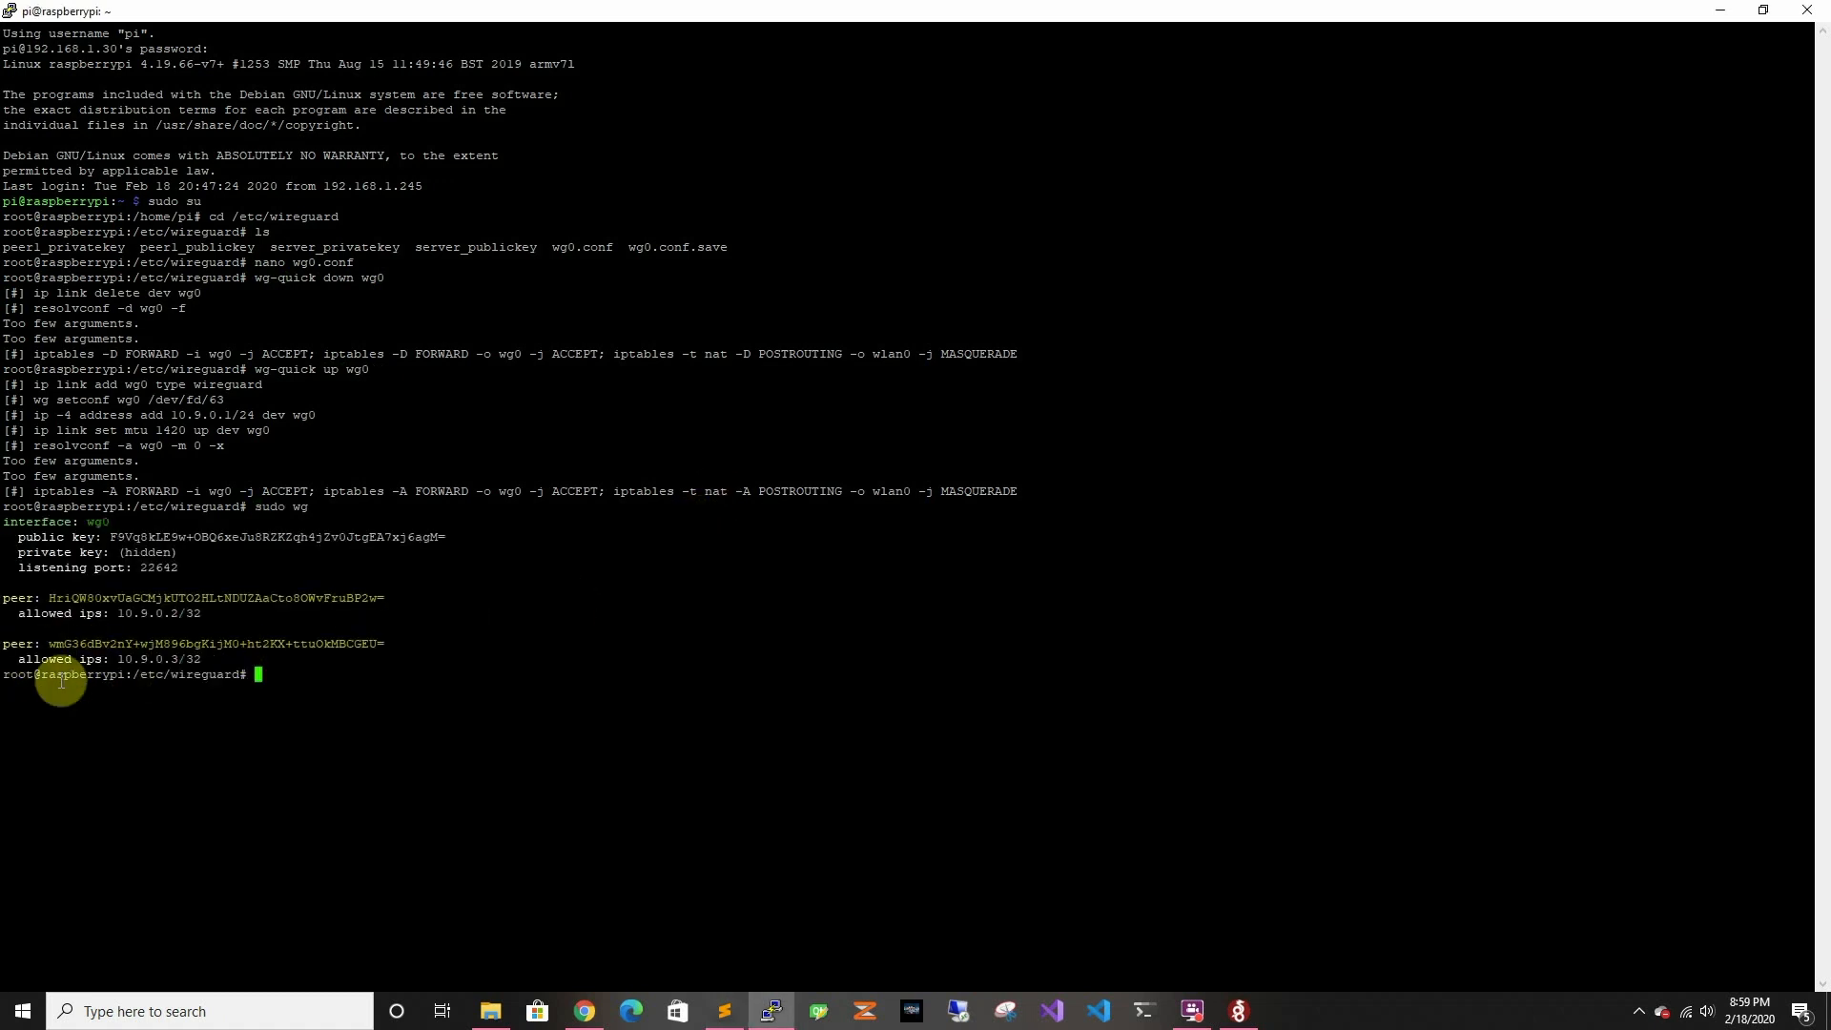
- Switch to WireGuard to activate the peer2 tunnel, and test the connection by opening google.com in Microsoft Edge
{"action": "left_click_drag", "start_coordinate": [522, 11], "coordinate": [1830, 10]}
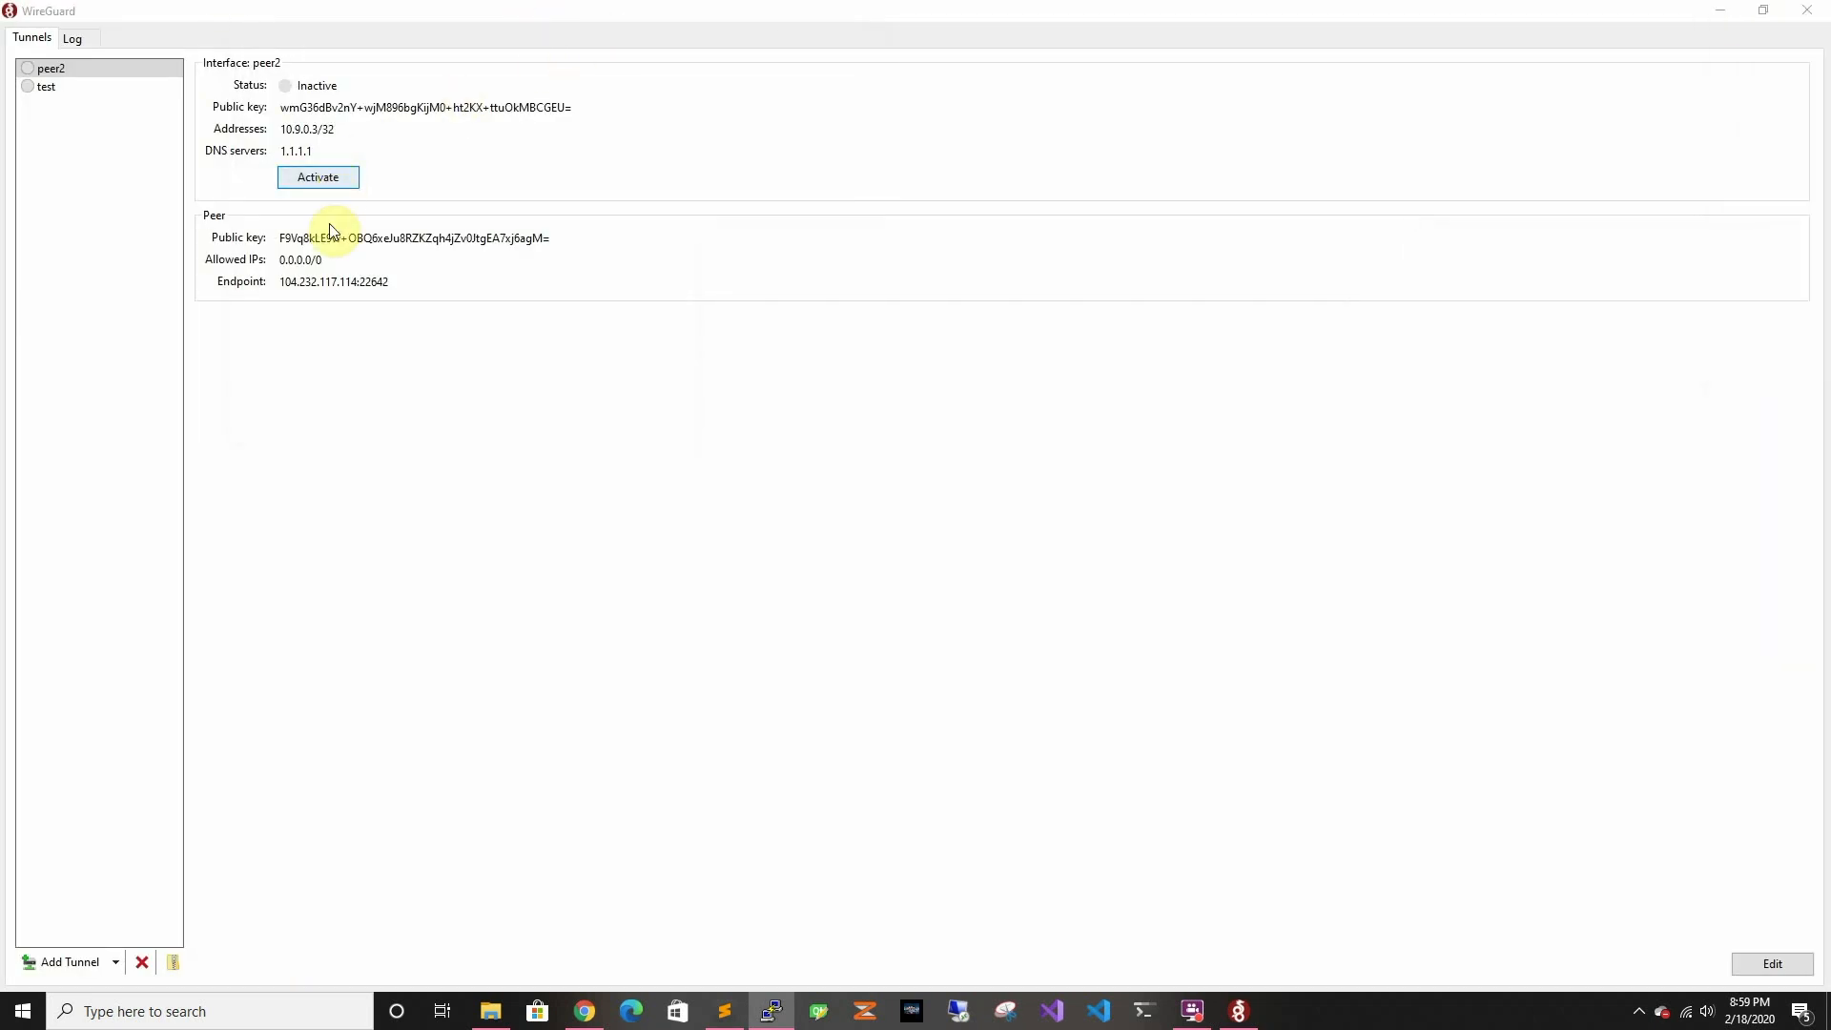
{"action": "left_click", "coordinate": [316, 176]}
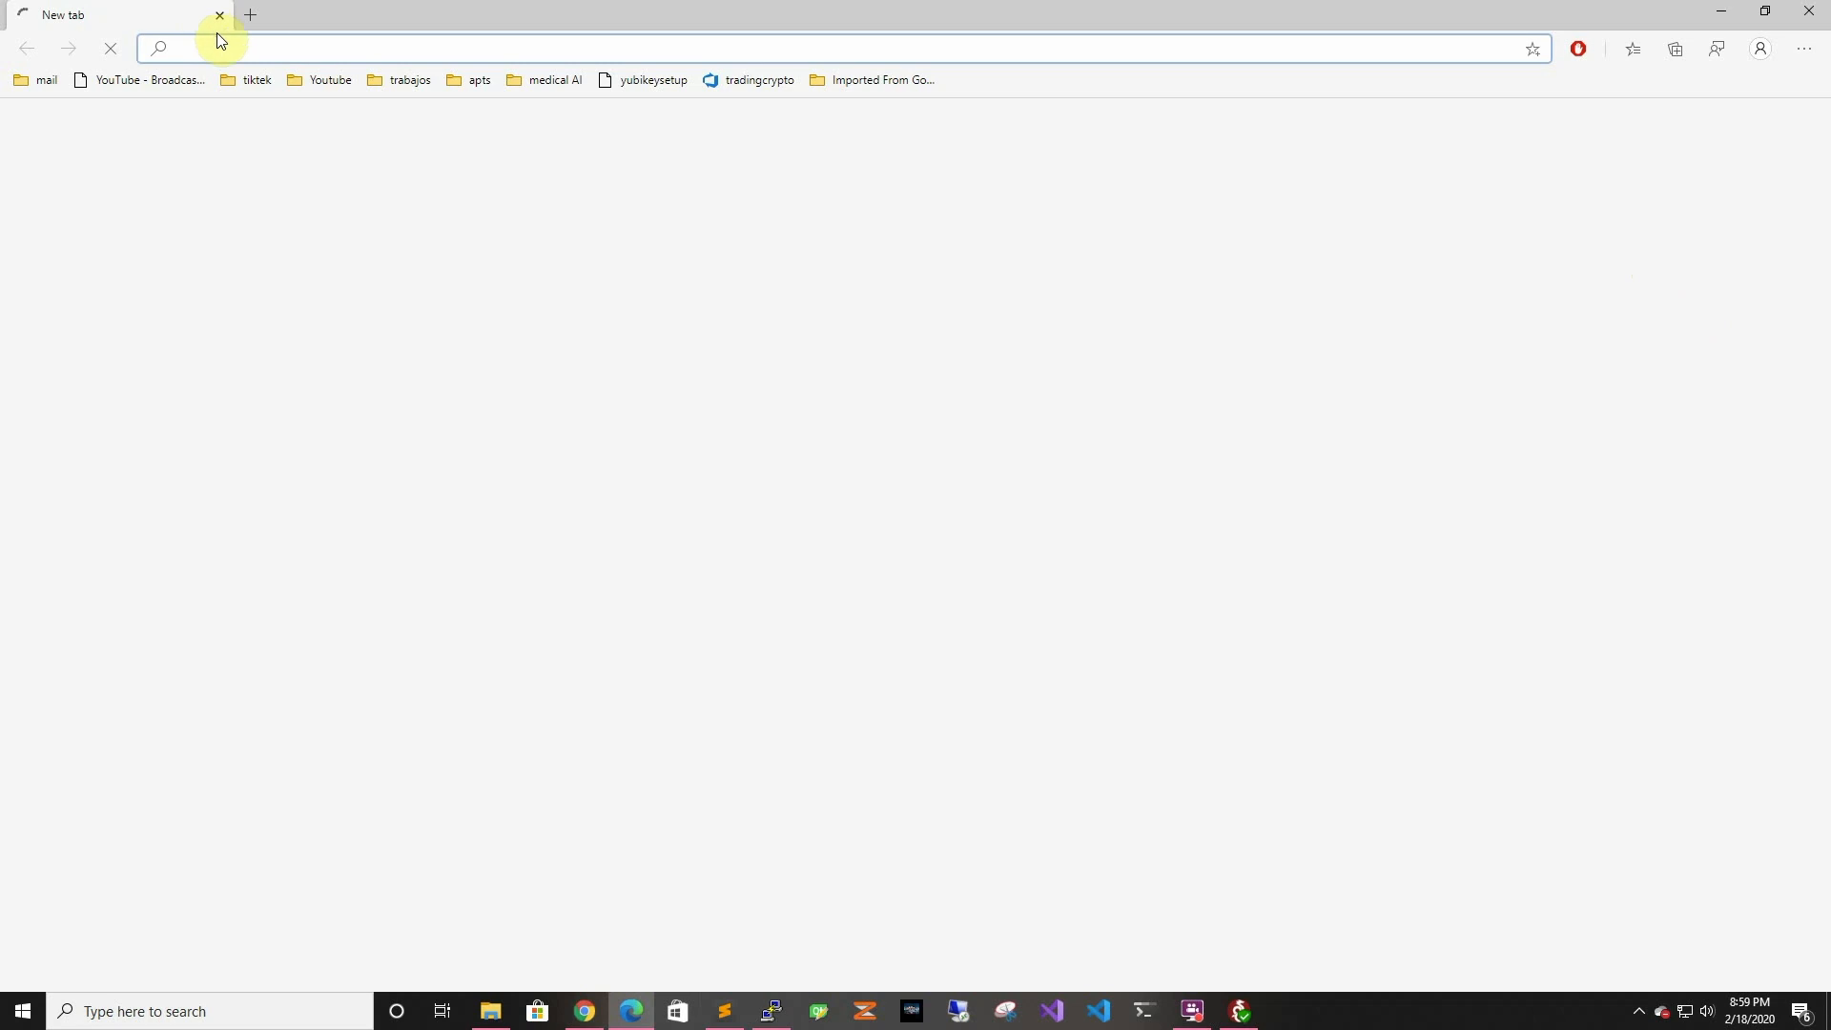
{"action": "type", "text": "goog"}
{"action": "key", "text": "Return"}
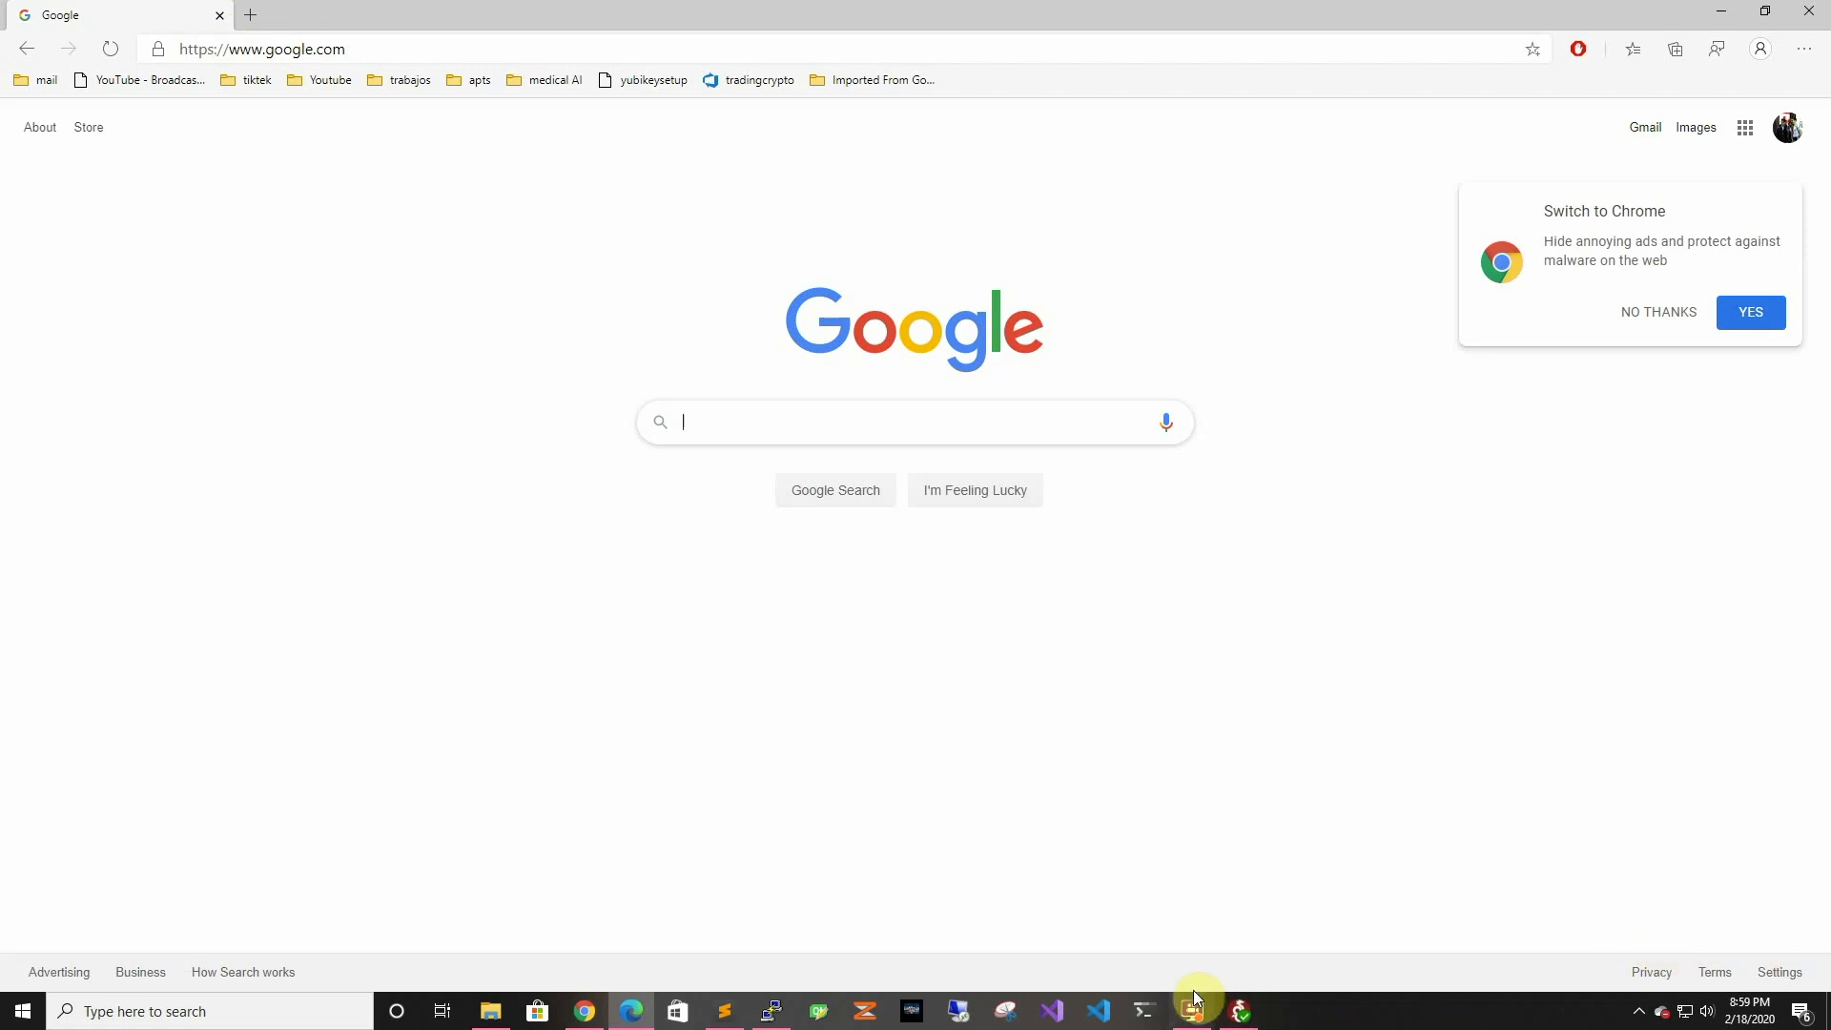
{"action": "mouse_move", "coordinate": [1233, 1013]}
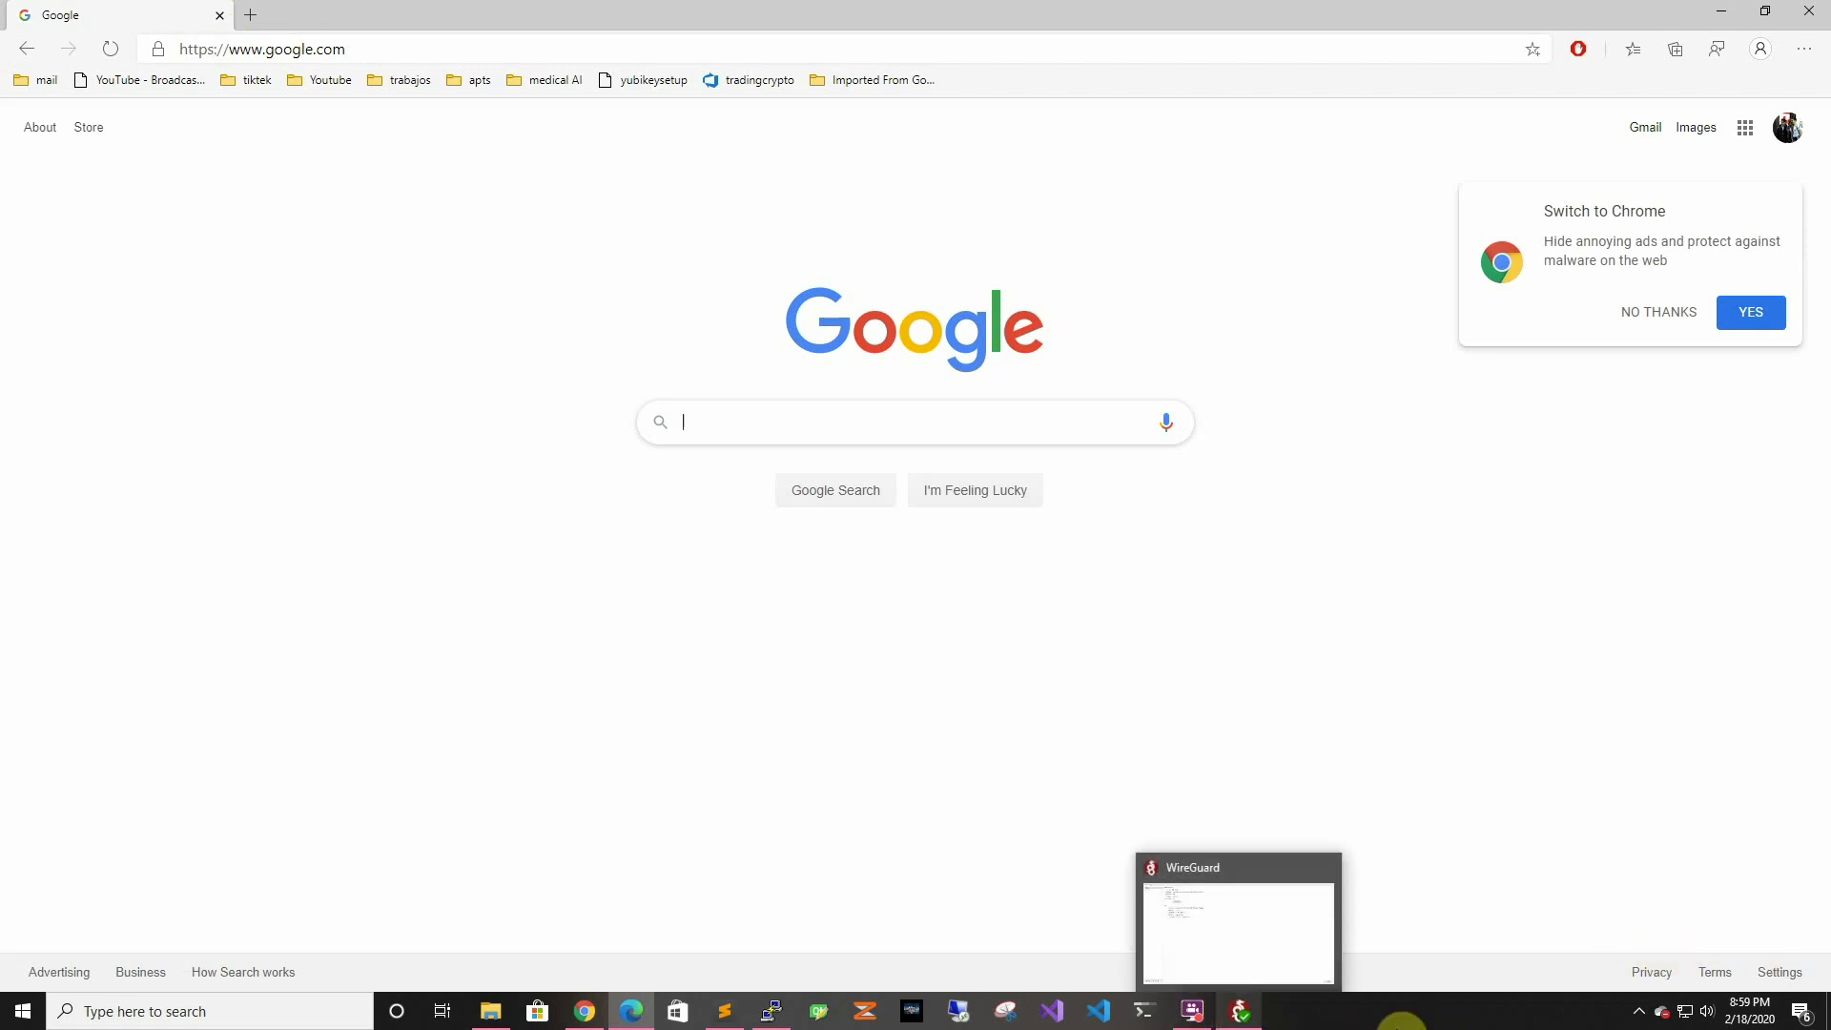